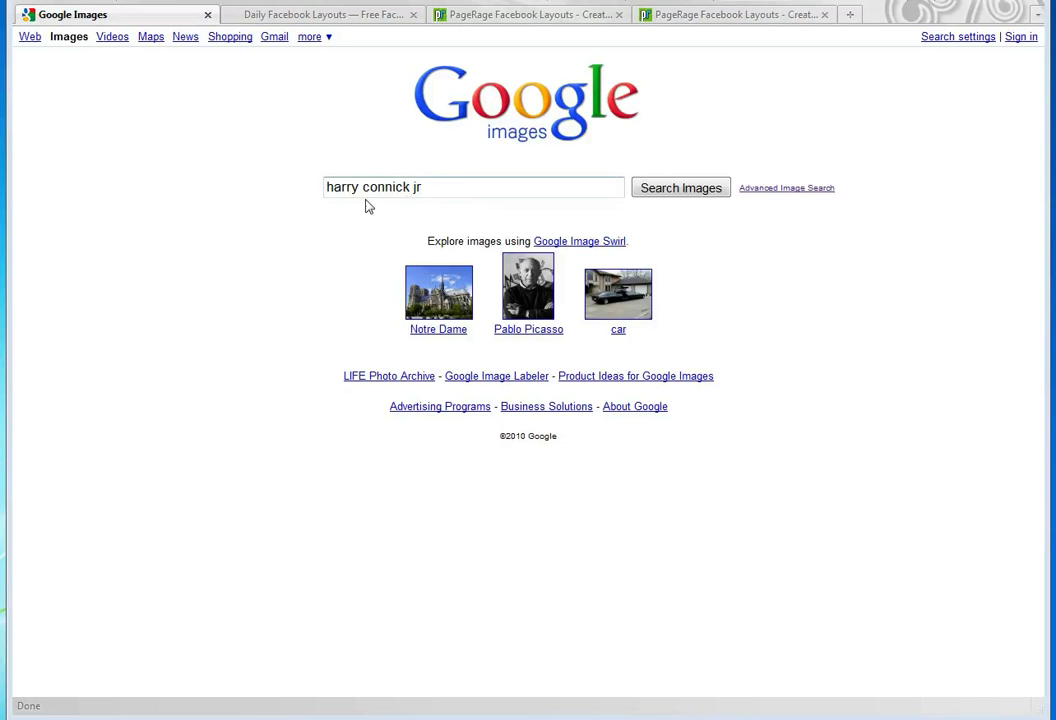
Search Google Images for 'harry connick jr' at any size with Wide aspect ratio
left_click(692, 190)
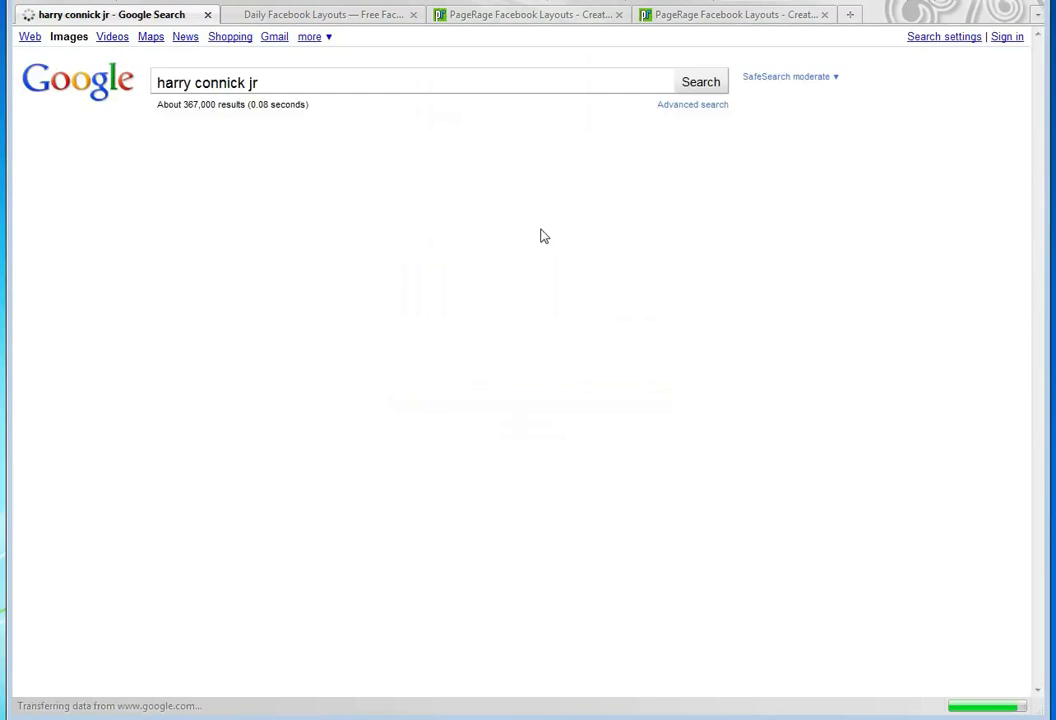
left_click(699, 108)
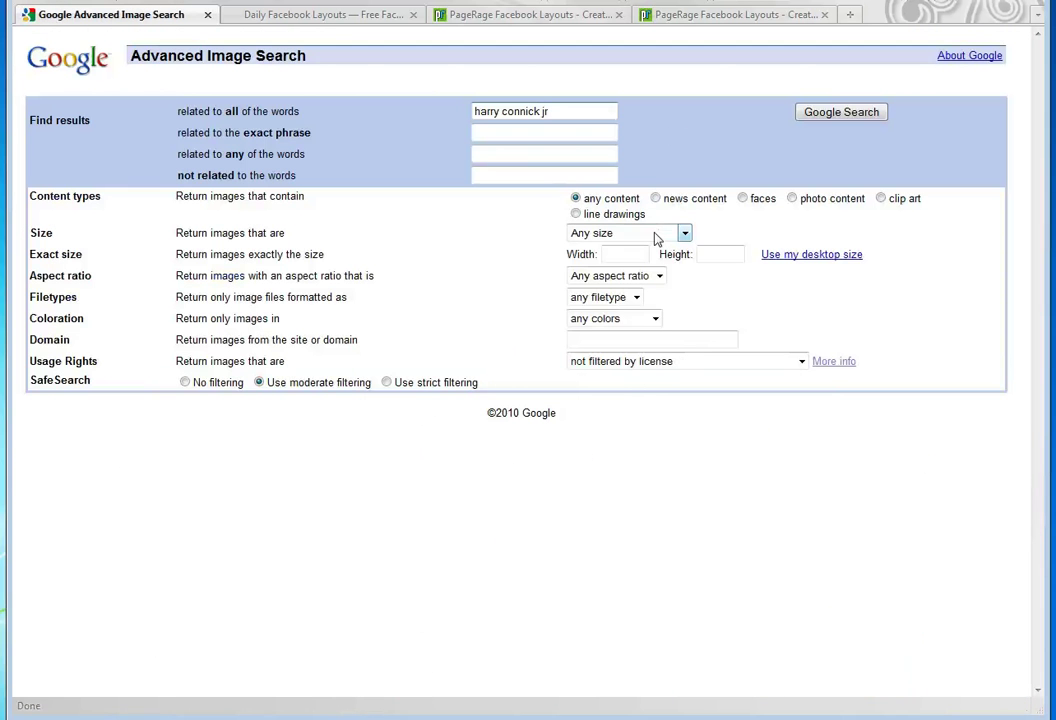
left_click(656, 236)
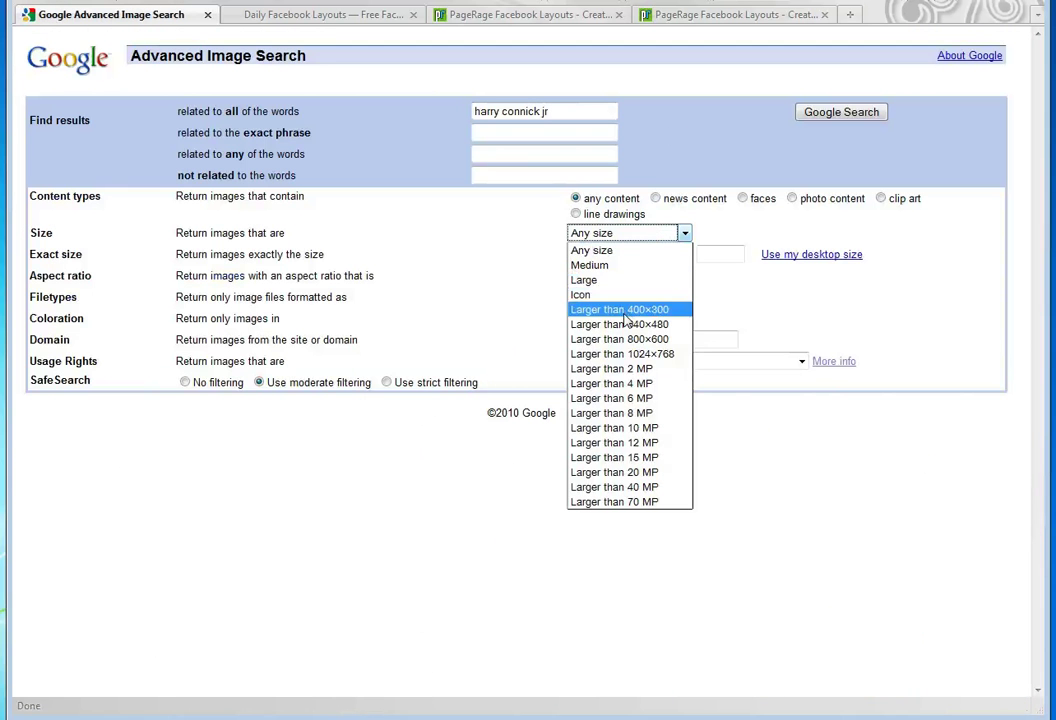
left_click(672, 250)
left_click(659, 276)
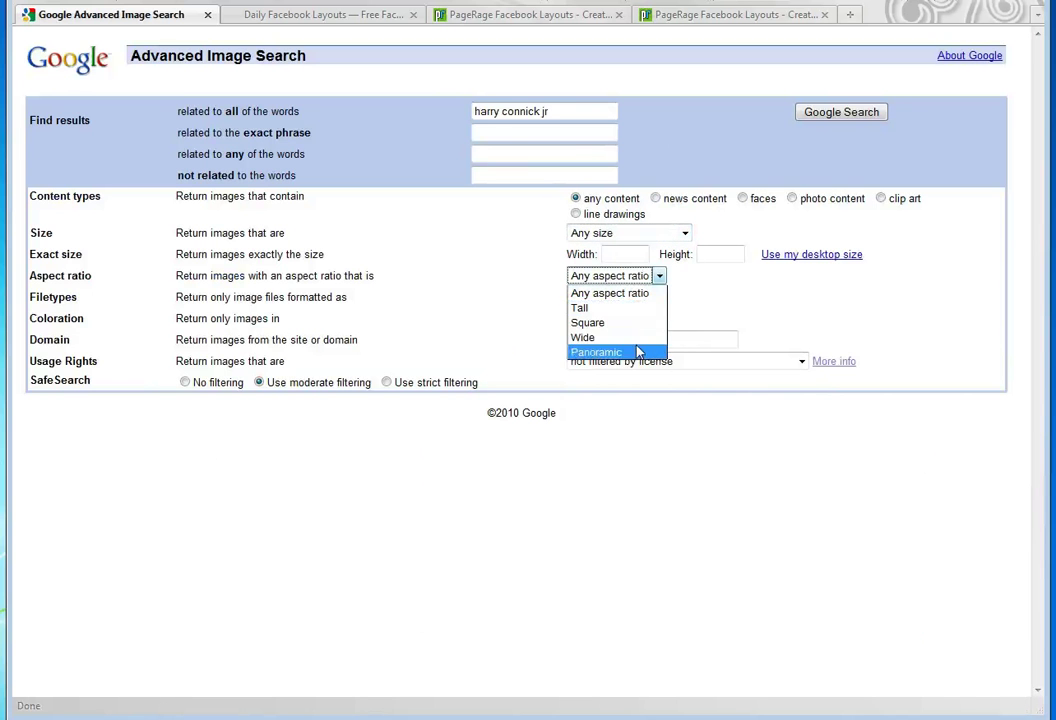
left_click(590, 337)
left_click(822, 112)
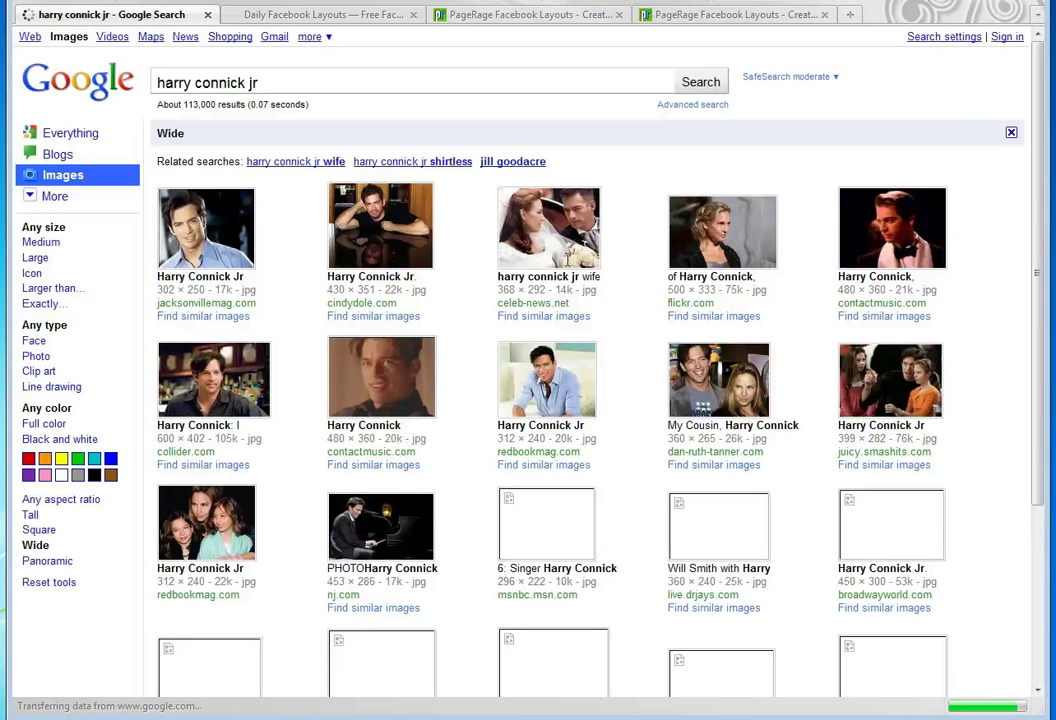
Open the bar-scene photo result in a new tab and view it at full size
right_click(219, 384)
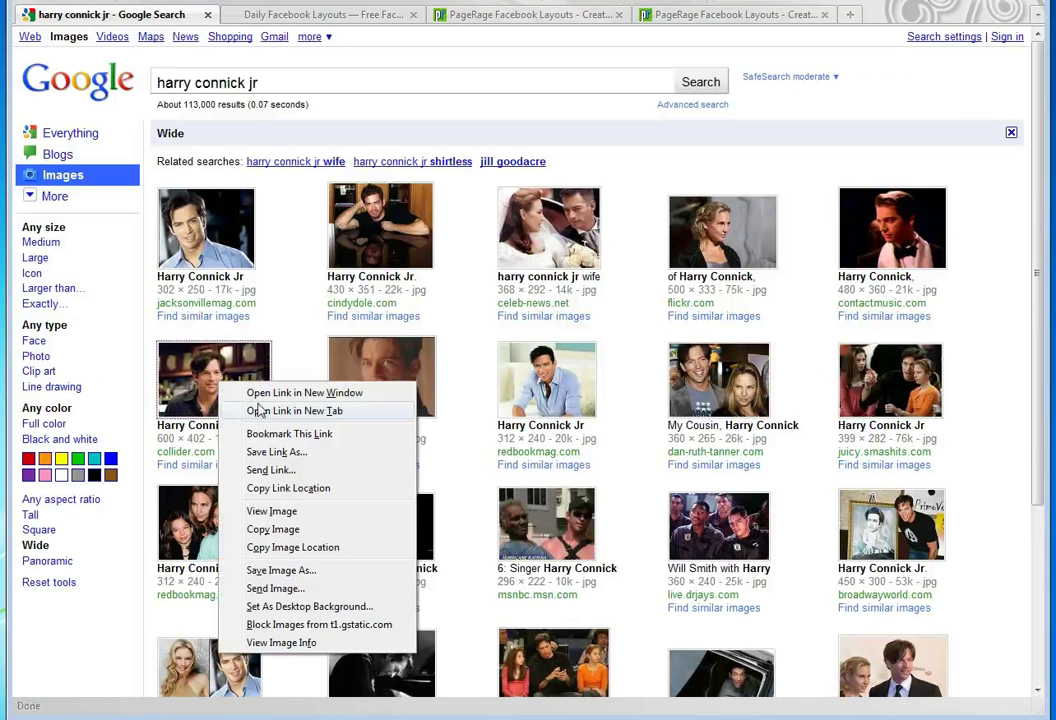
left_click(259, 411)
left_click(330, 18)
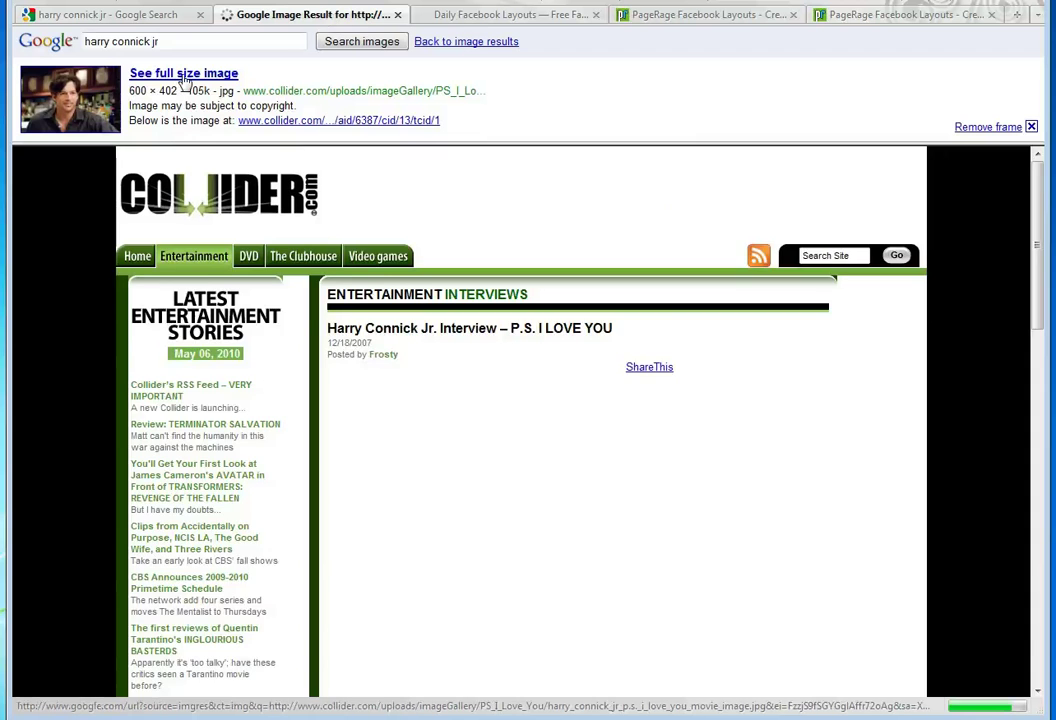
left_click(183, 74)
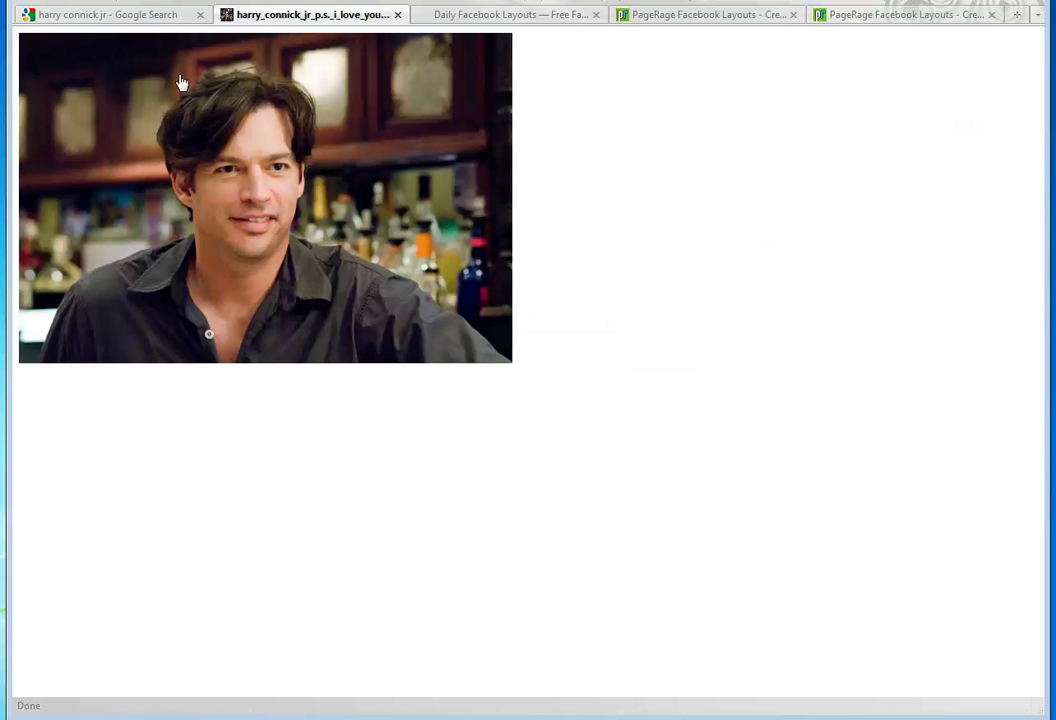
Save the full-size 600×402 photo as a JPEG into the harry connick jr folder
right_click(270, 190)
left_click(330, 240)
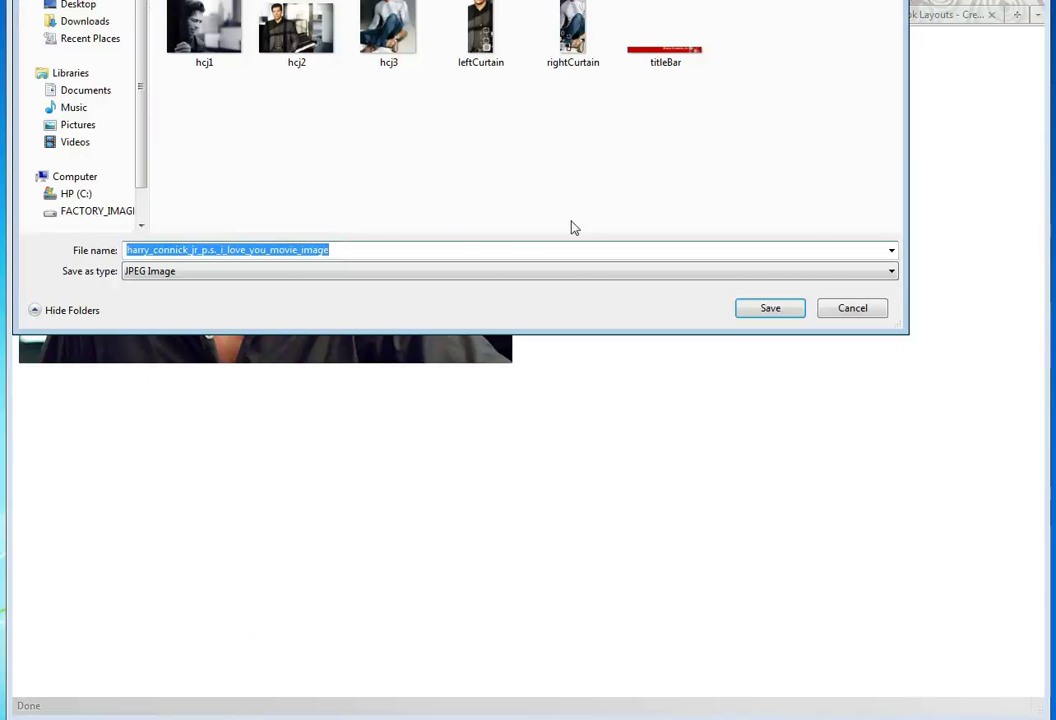
left_click_drag(476, 0, 479, 81)
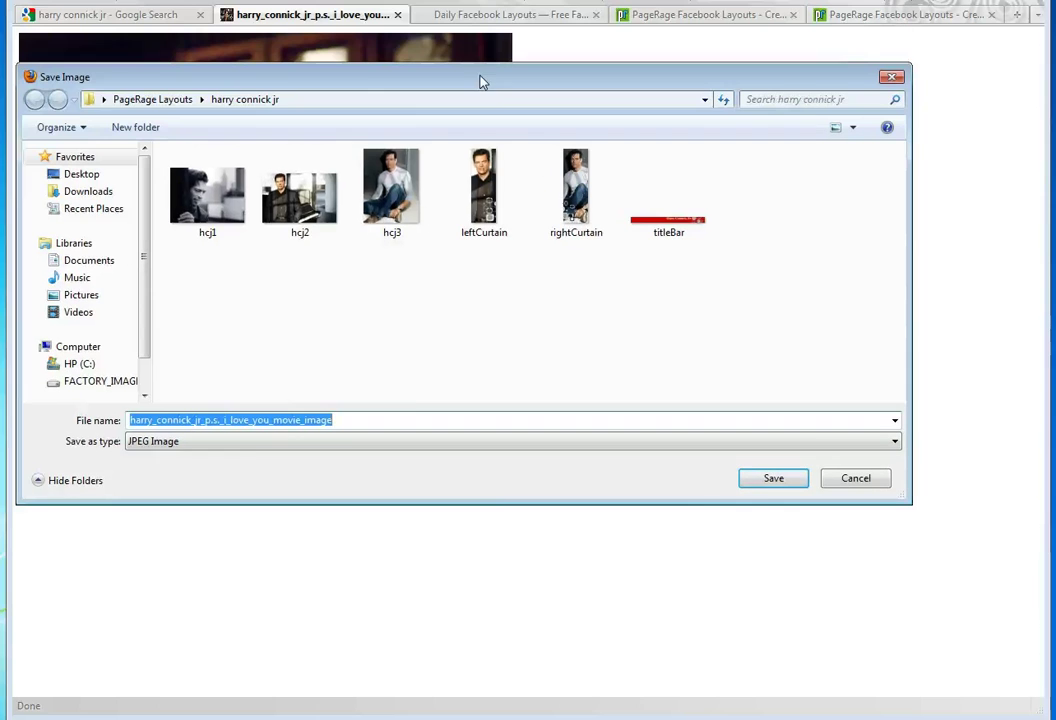
left_click(771, 480)
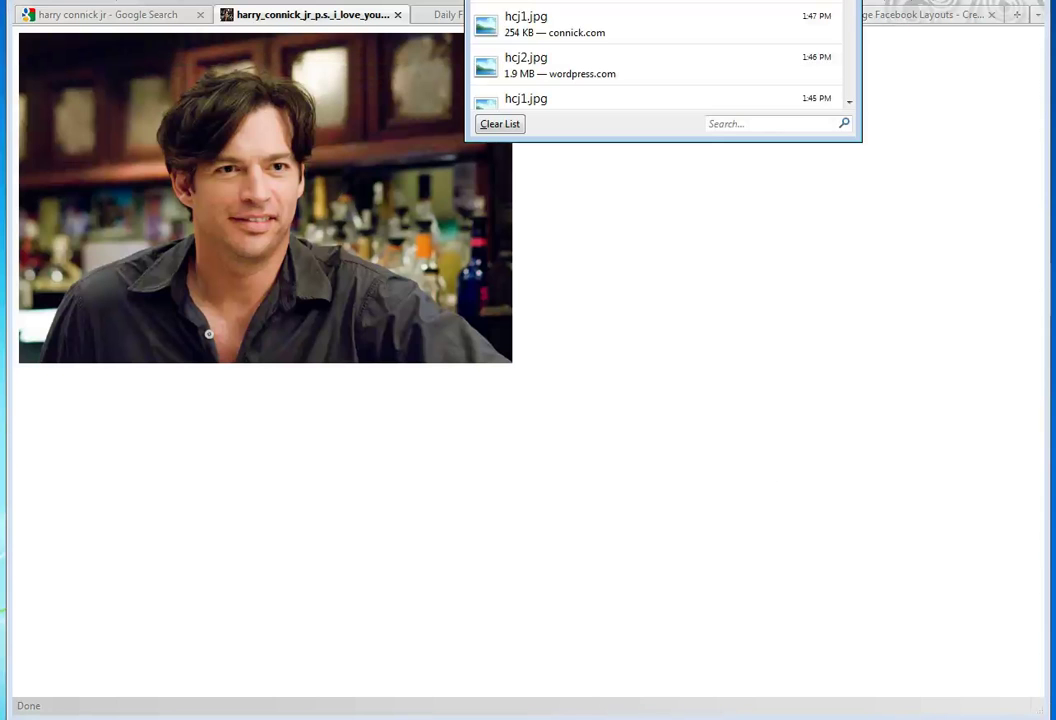
left_click(170, 67)
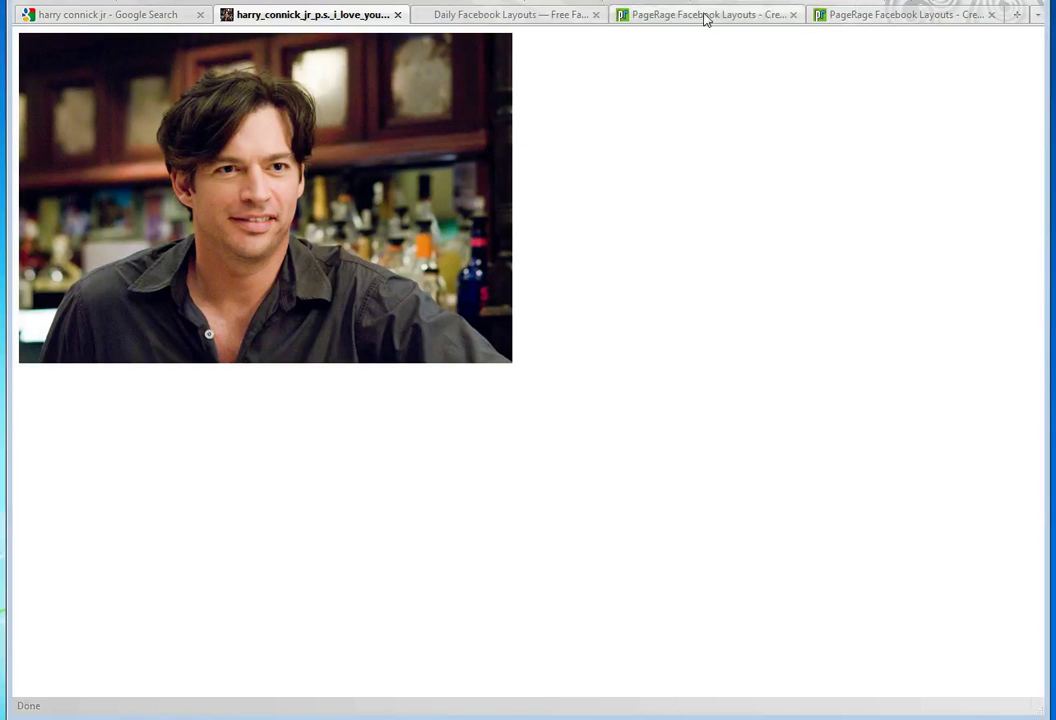
Open PageRage's Create Your Own Layout designer from the home page
left_click(860, 18)
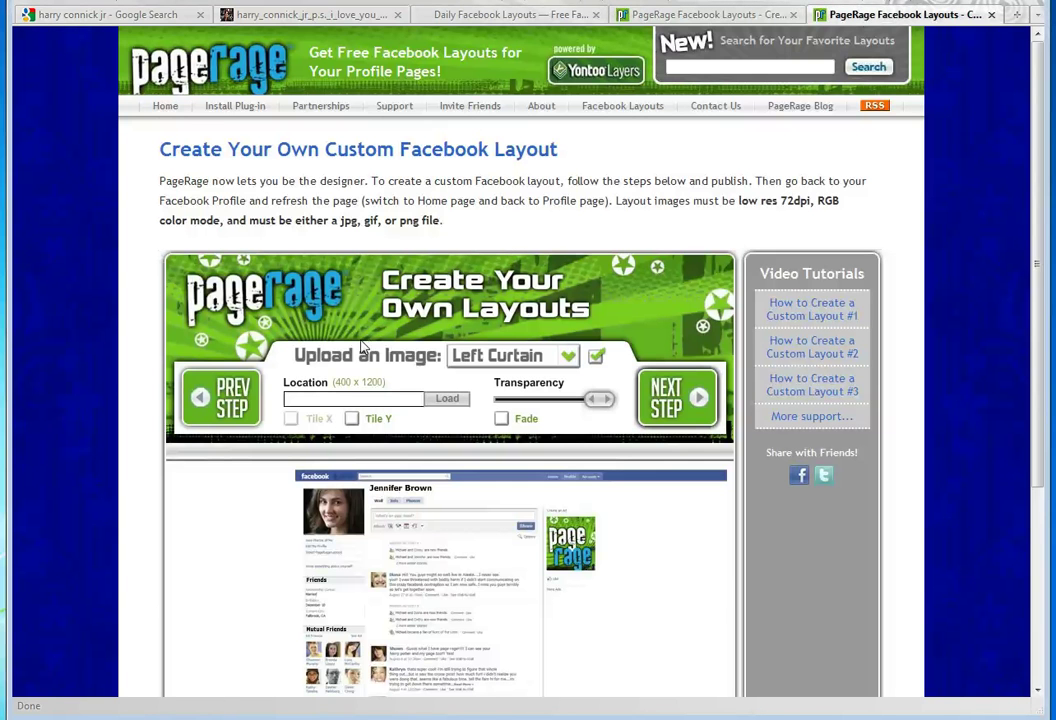
left_click(158, 58)
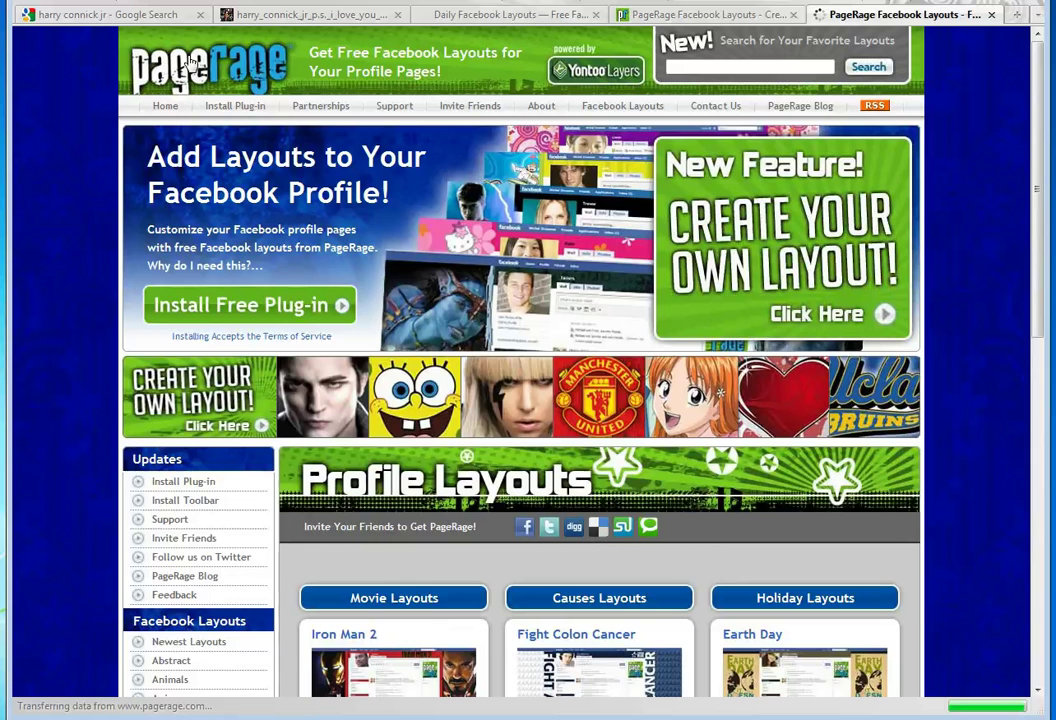
left_click(820, 235)
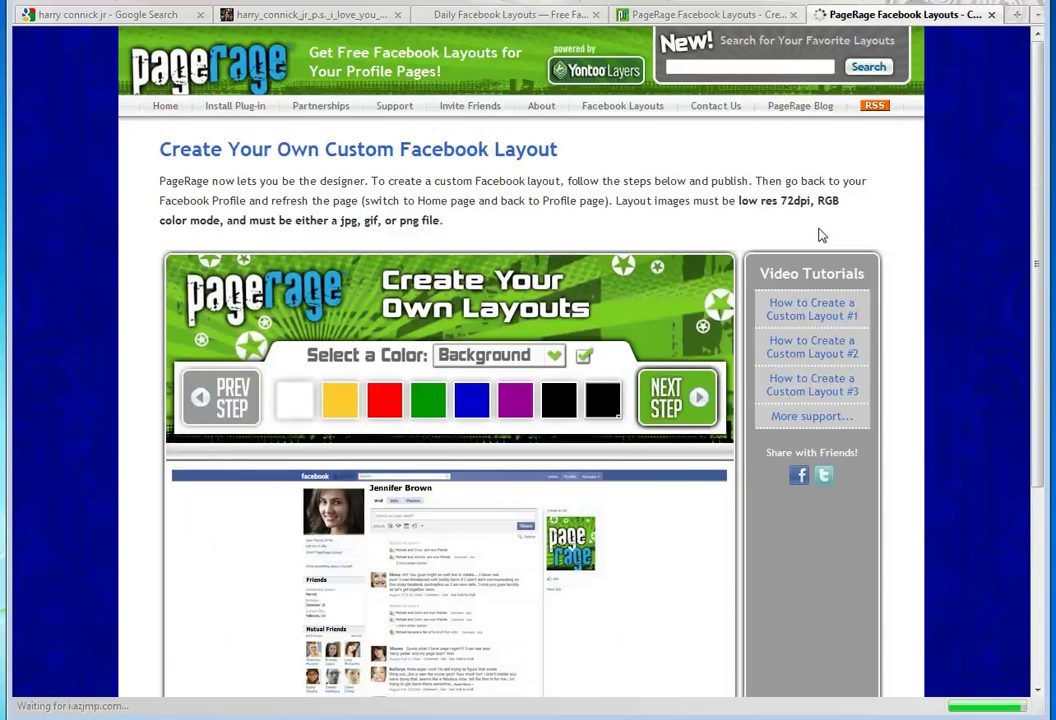
scroll(235, 378, "down", 2)
scroll(235, 378, "down", 2)
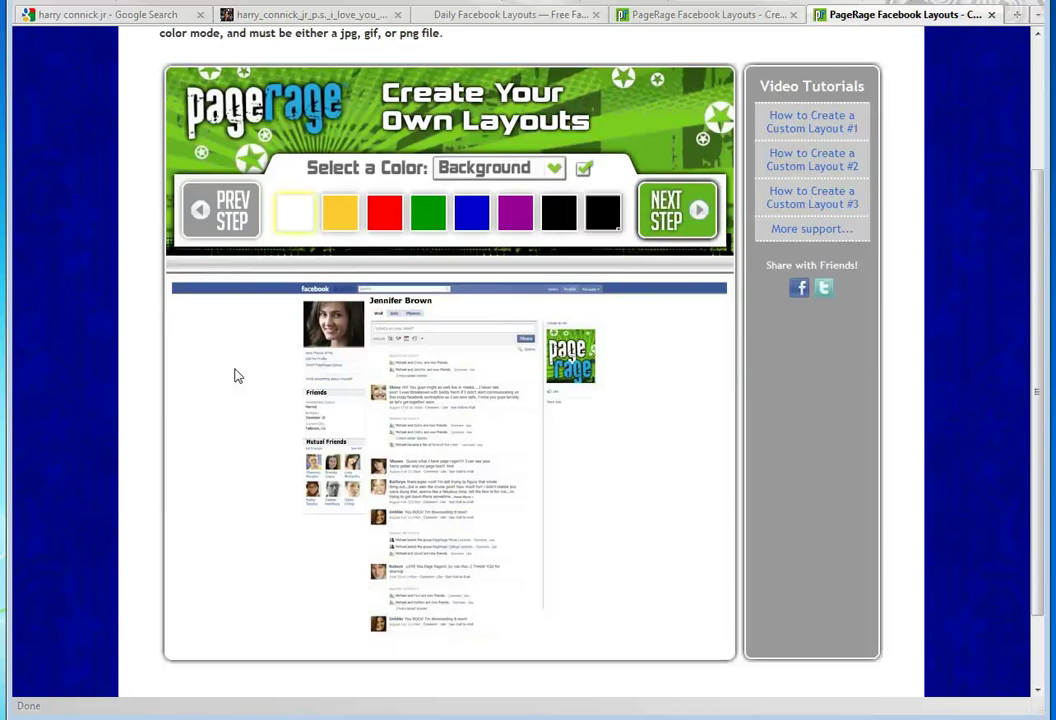
Set the Title Bar colour to dark red #990033
left_click(490, 167)
left_click(475, 190)
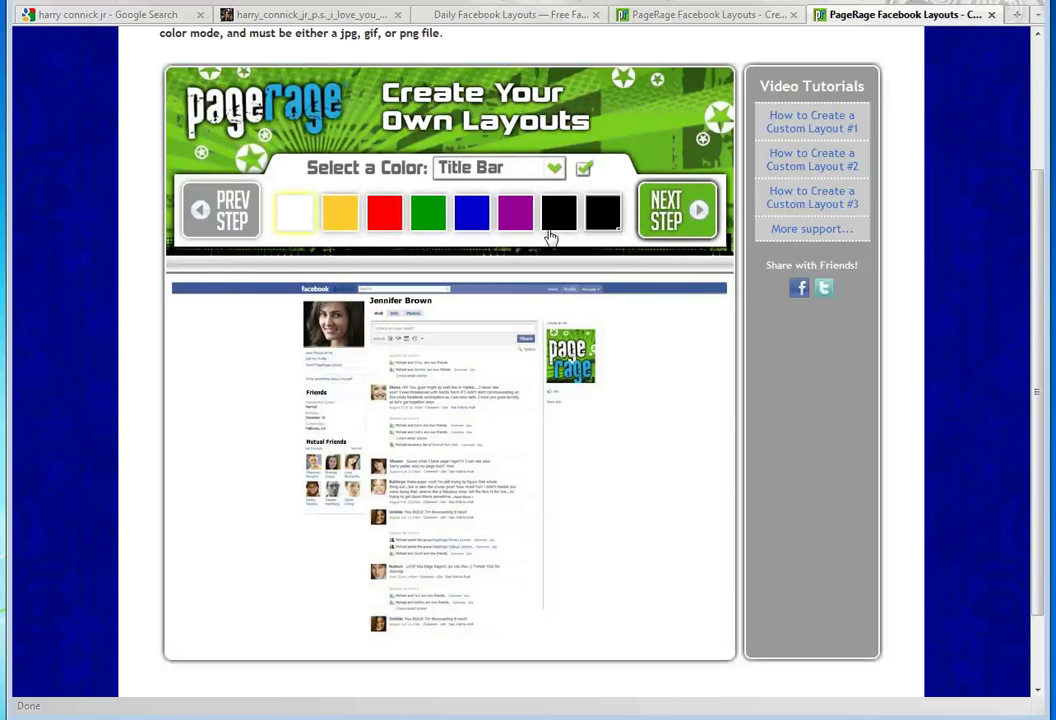
left_click(594, 212)
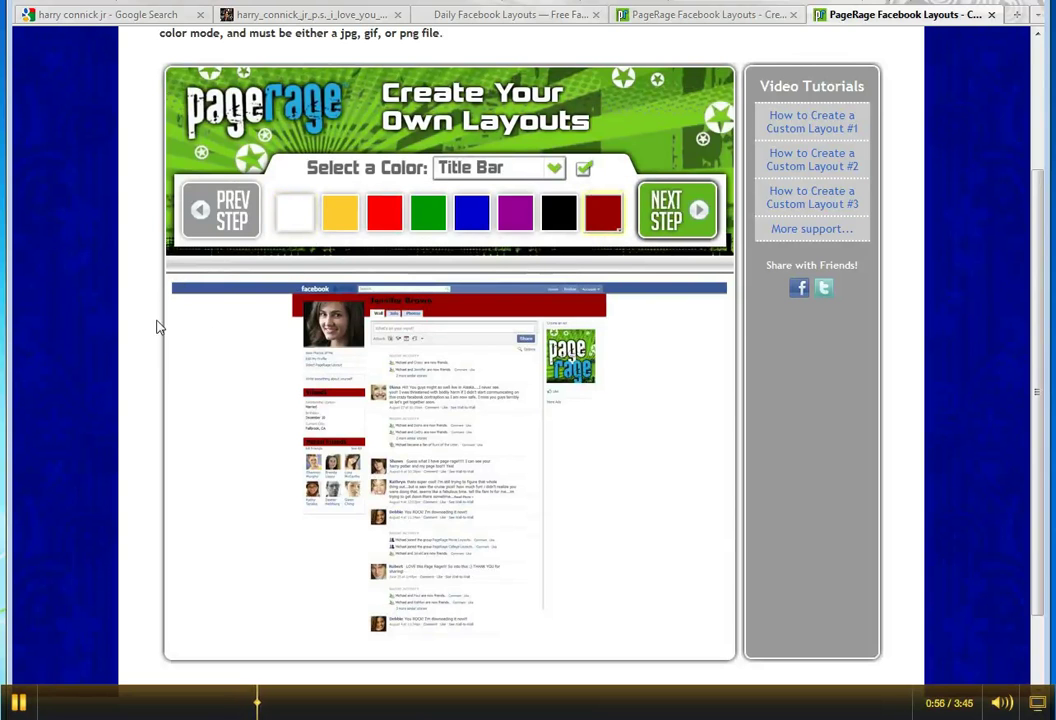
Upload leftCurtain.jpg as the Left Curtain image
left_click(676, 204)
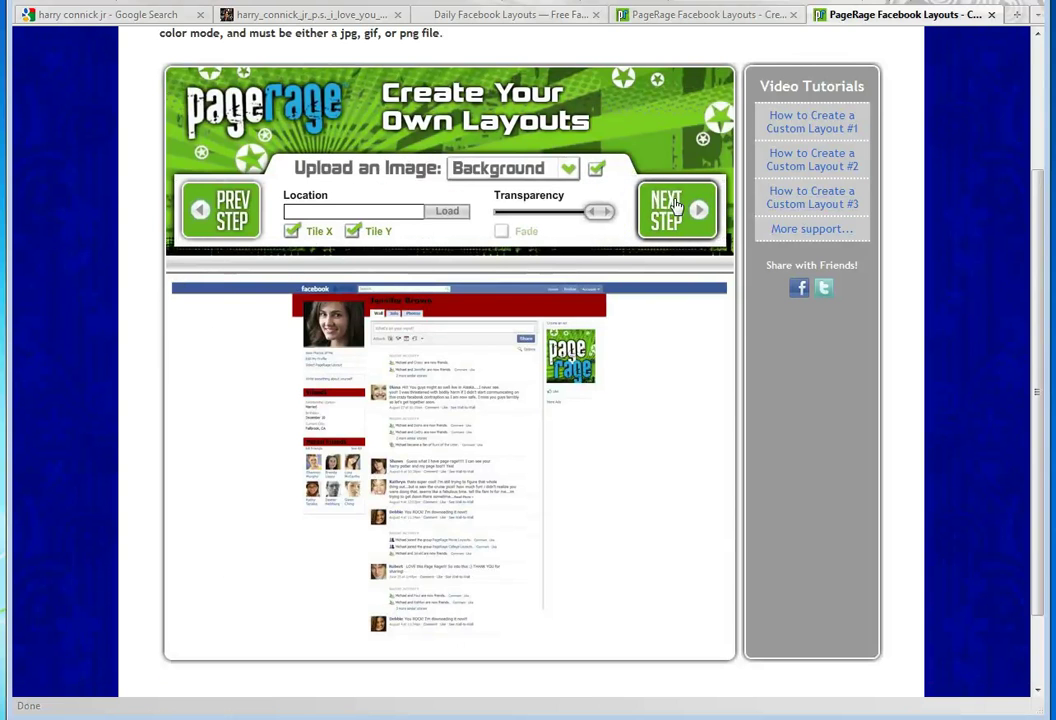
left_click(495, 170)
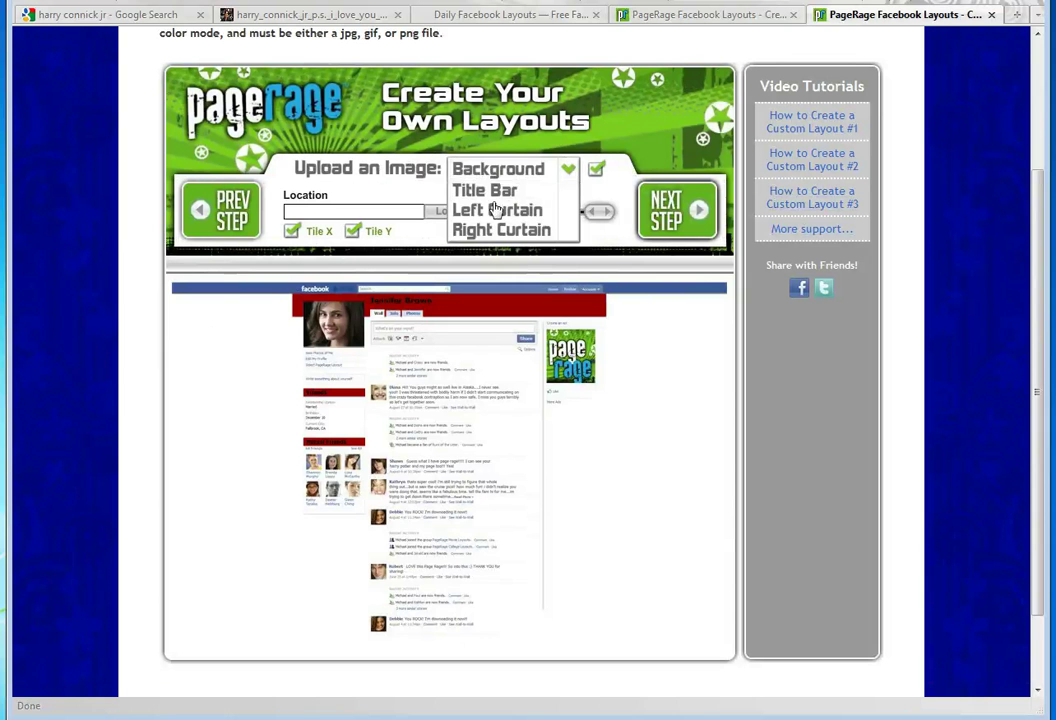
left_click(494, 211)
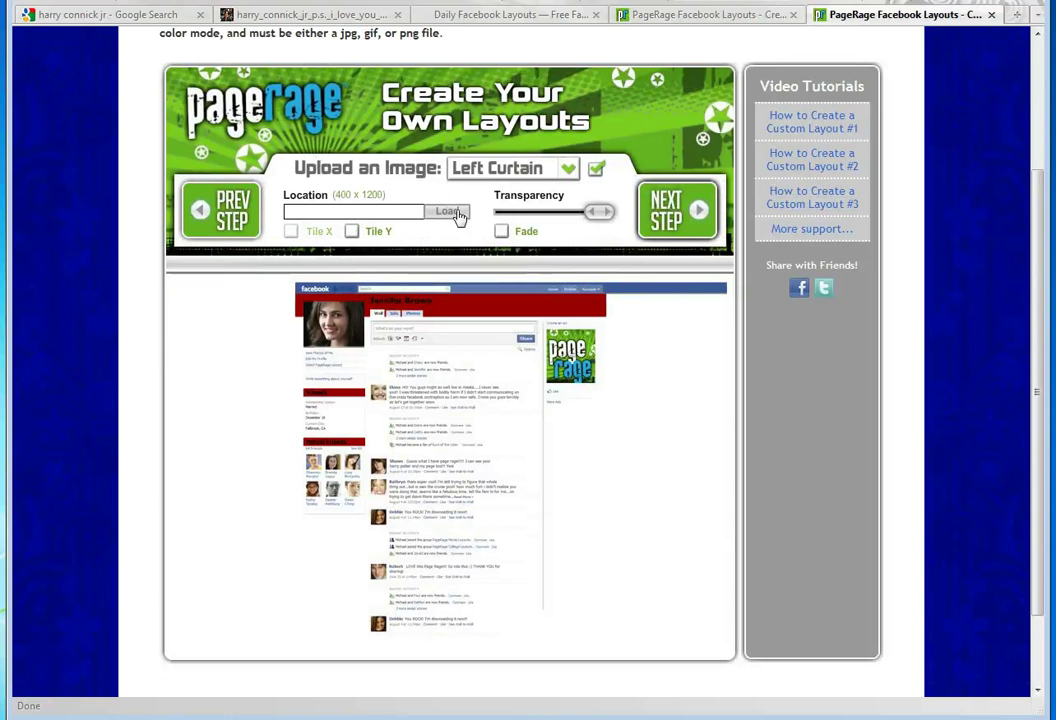
left_click(450, 212)
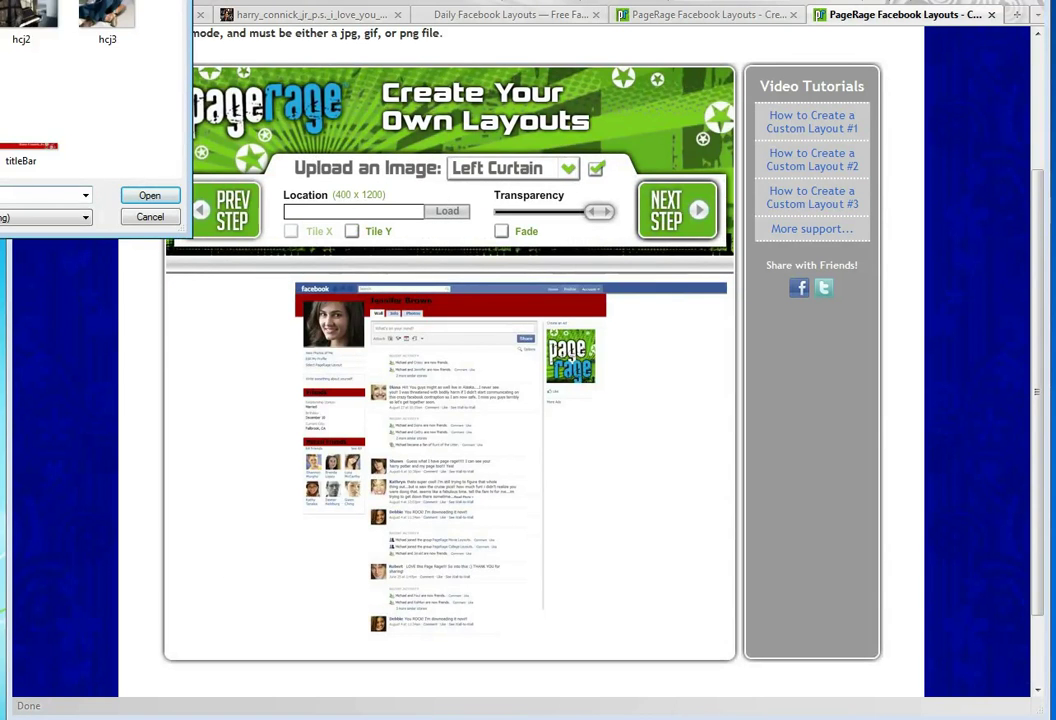
left_click(165, 197)
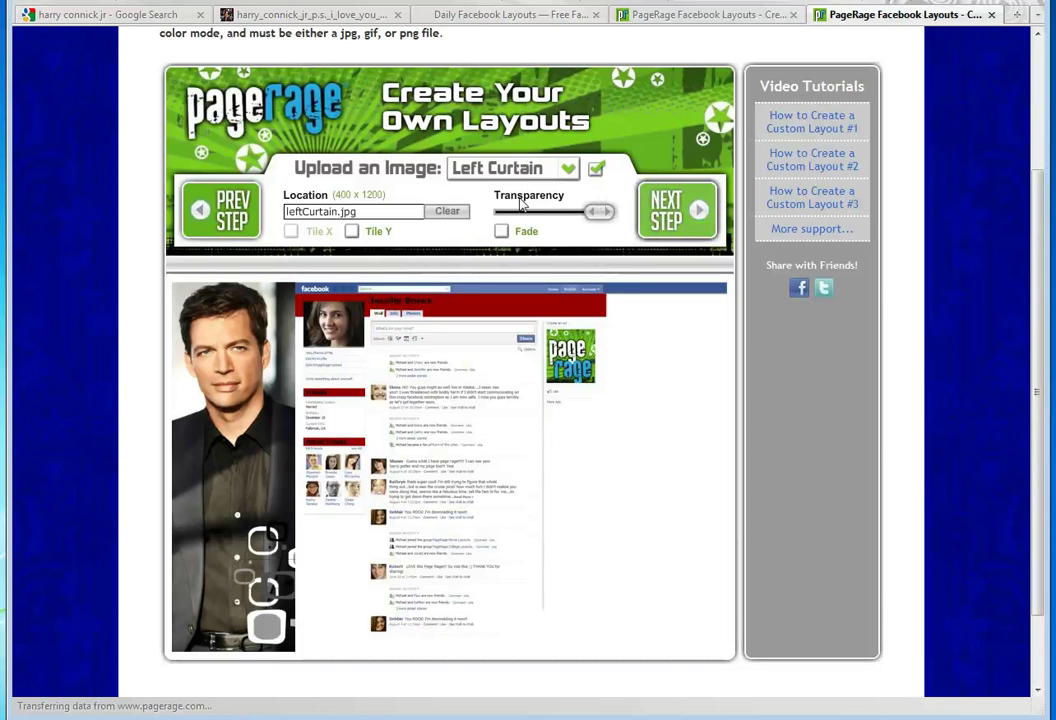
Upload rightCurtain.jpg as the Right Curtain image
left_click(519, 172)
left_click(520, 229)
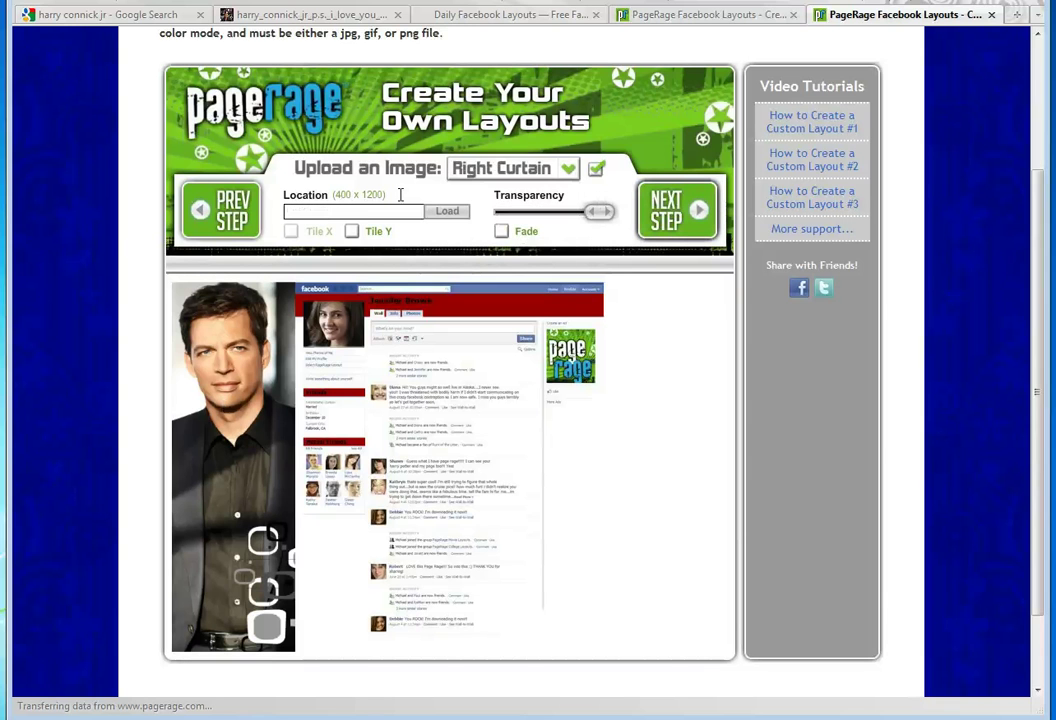
left_click(447, 211)
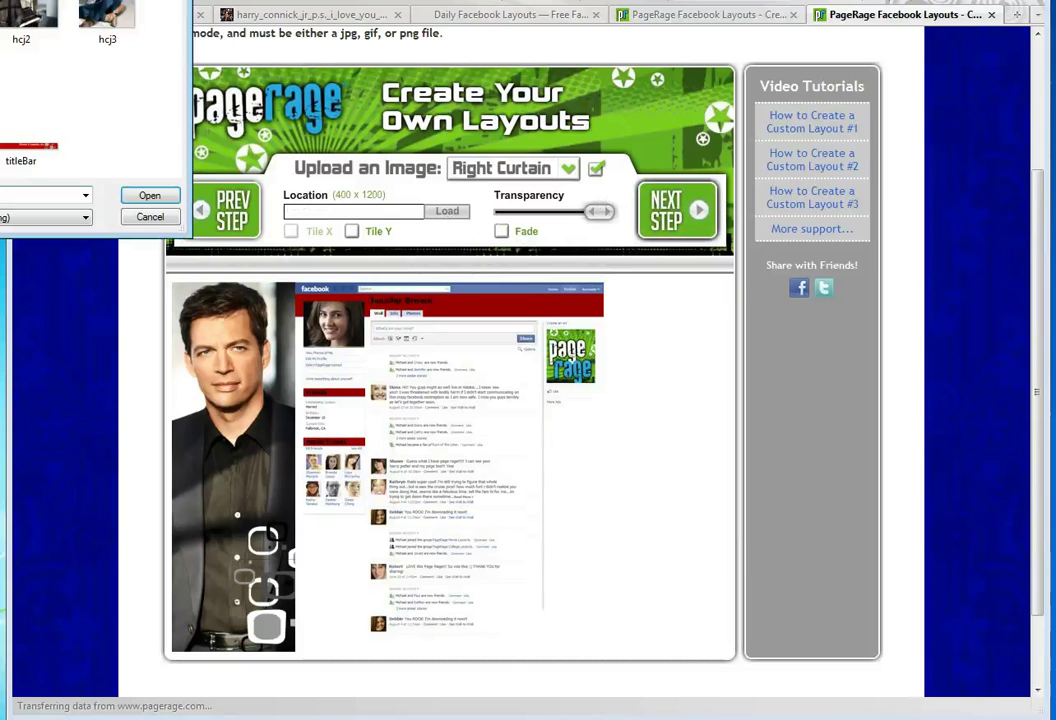
left_click(149, 196)
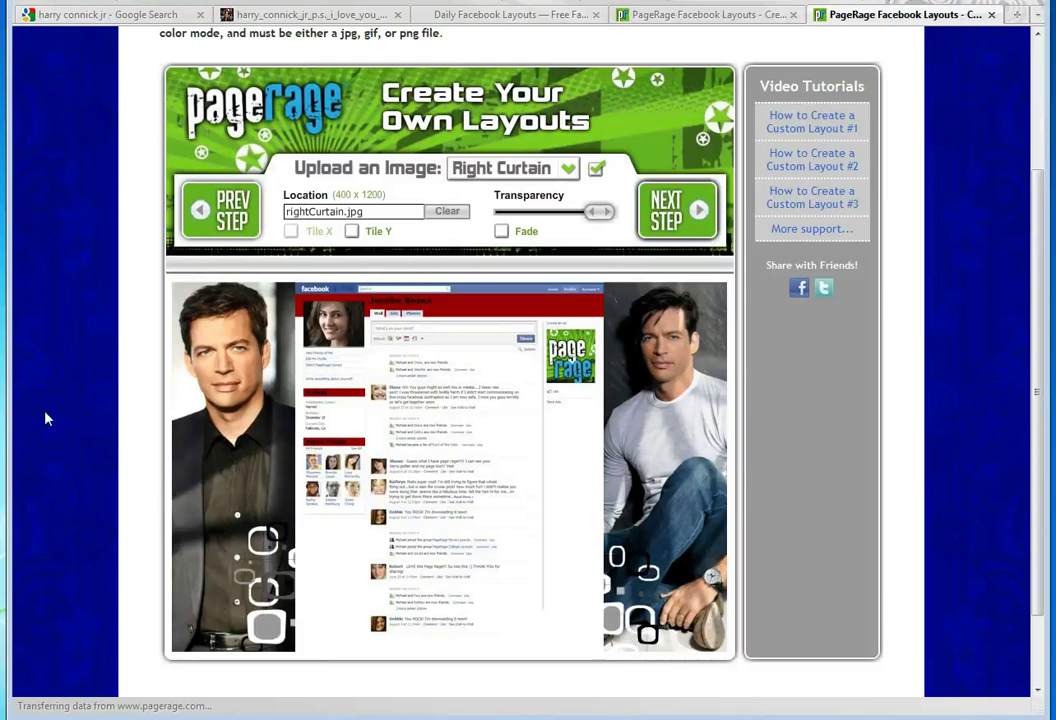
Make both the right and left curtain images slightly transparent
left_click_drag(598, 212, 593, 222)
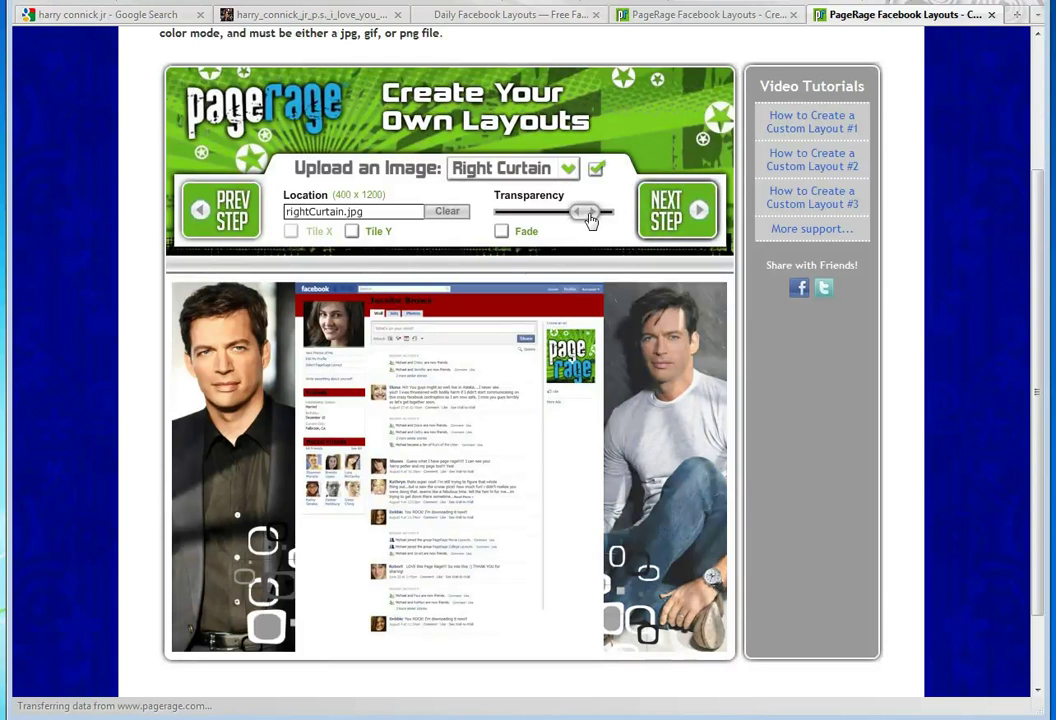
left_click(518, 170)
left_click(508, 189)
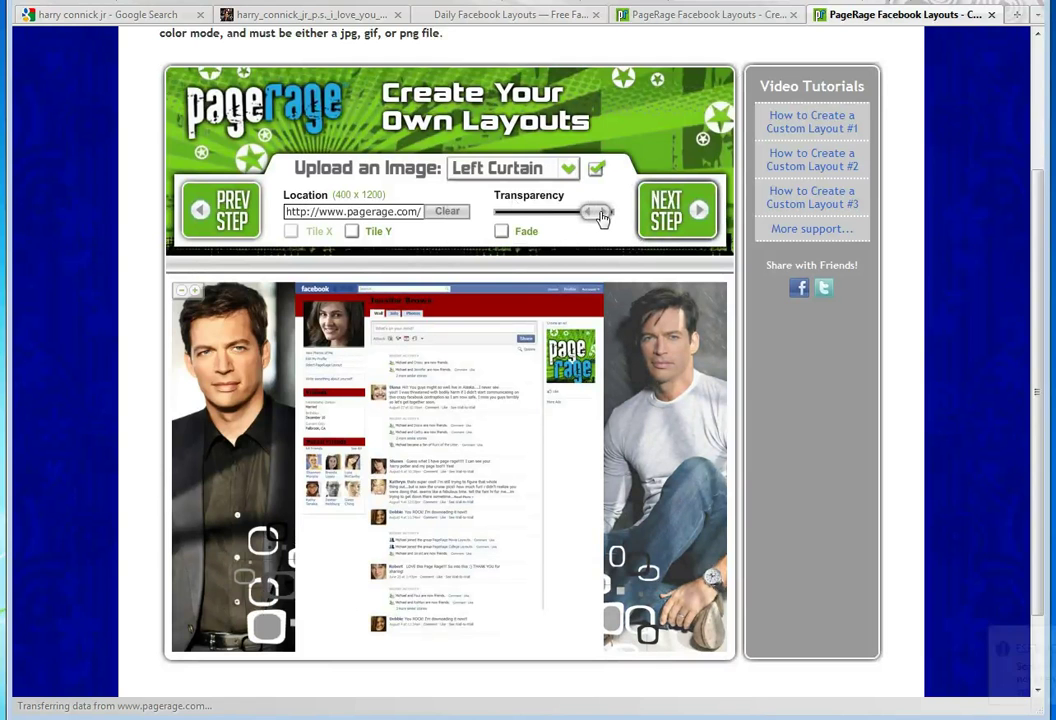
left_click_drag(600, 212, 593, 216)
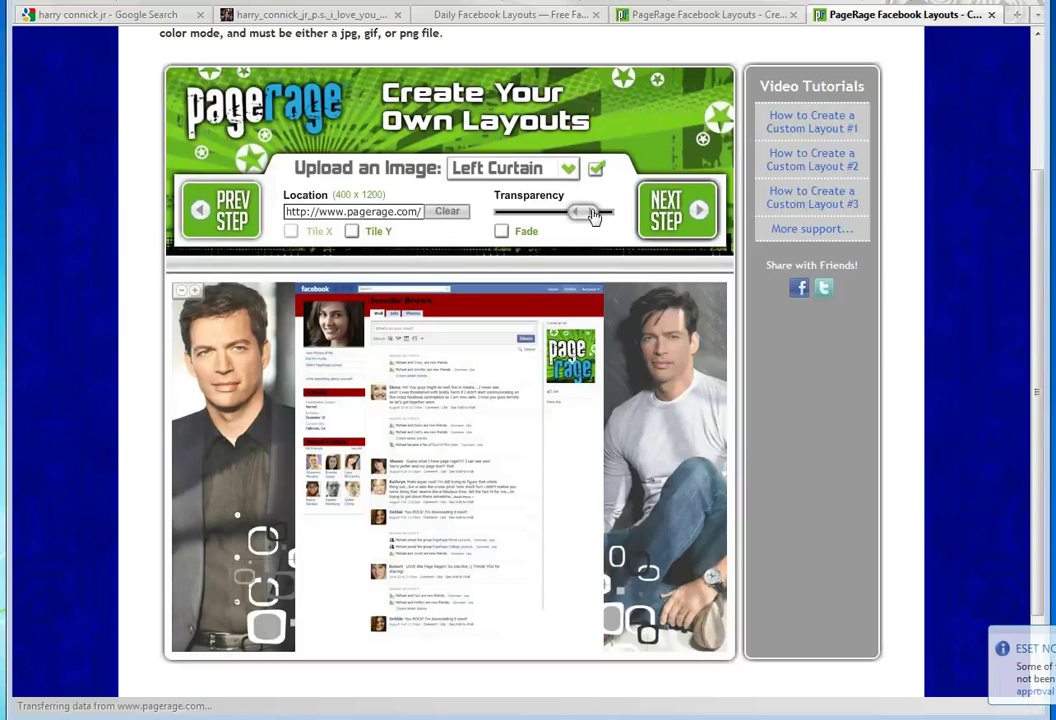
left_click(515, 175)
Load a photo as the Title Bar image, turn off Tile X, and test transparency at full opacity
left_click(506, 229)
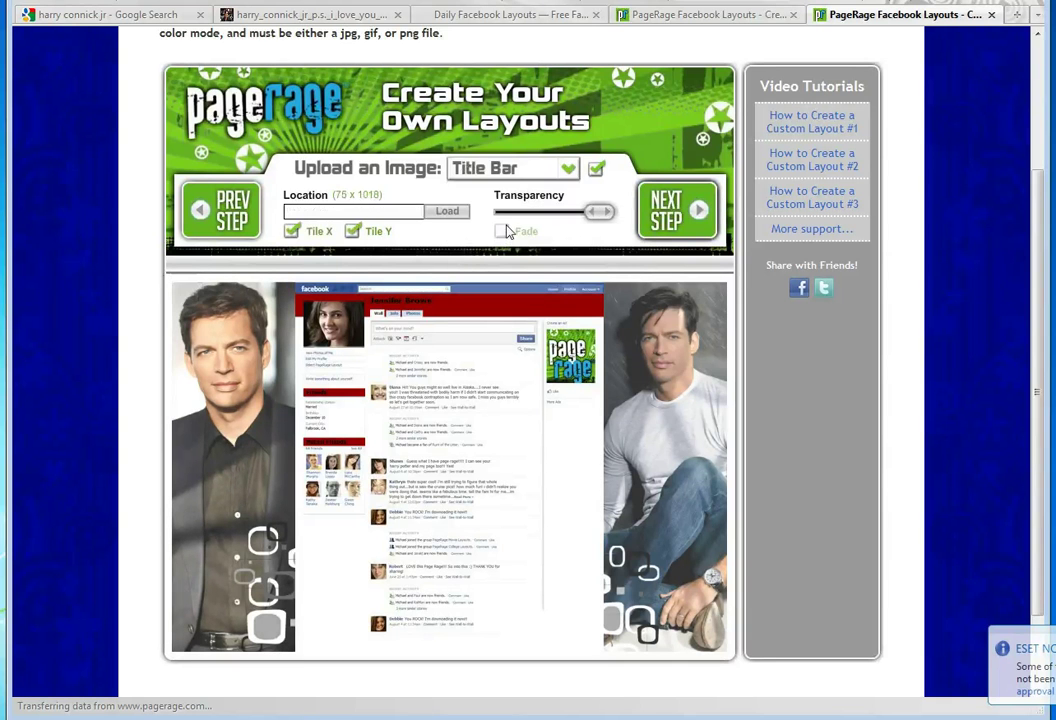
left_click(447, 211)
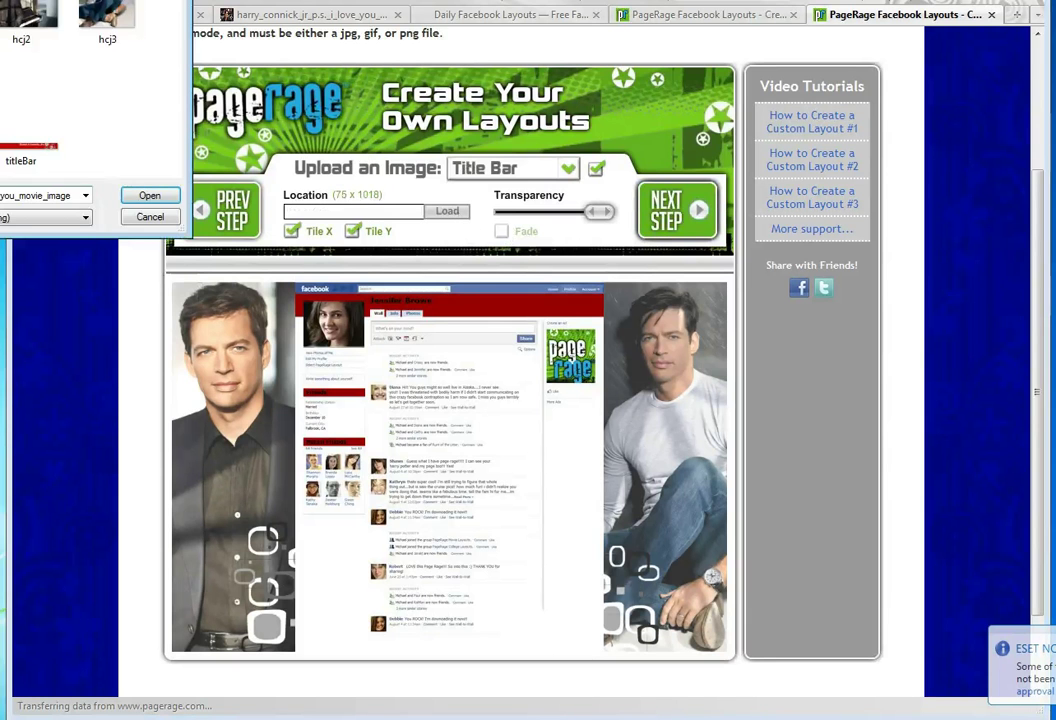
left_click(149, 195)
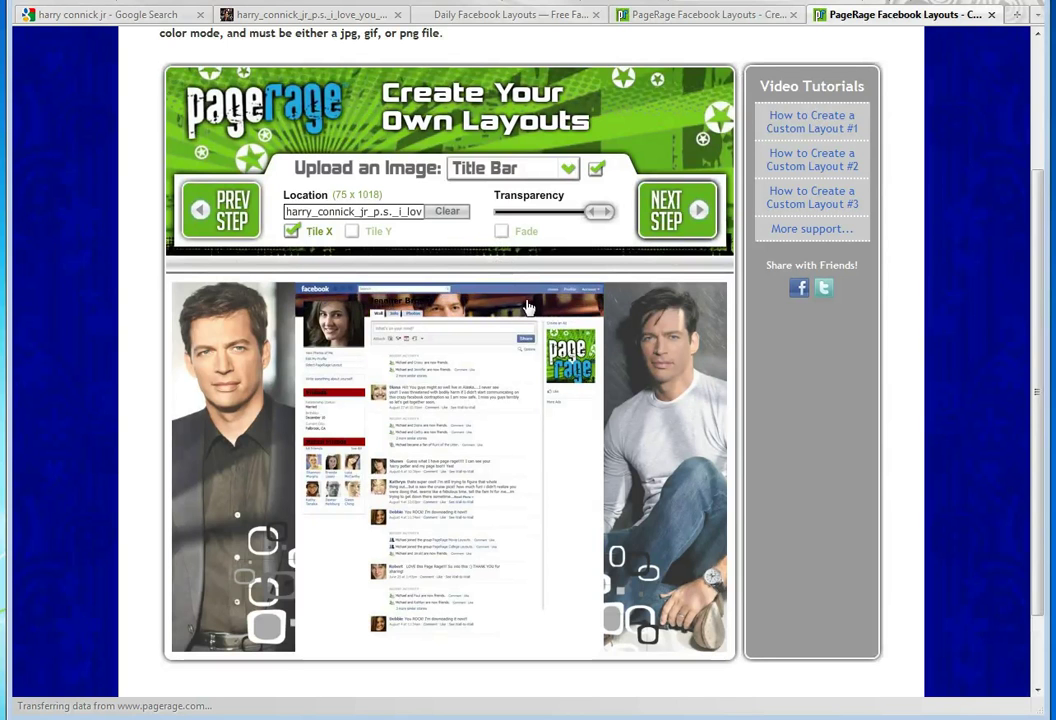
left_click(292, 231)
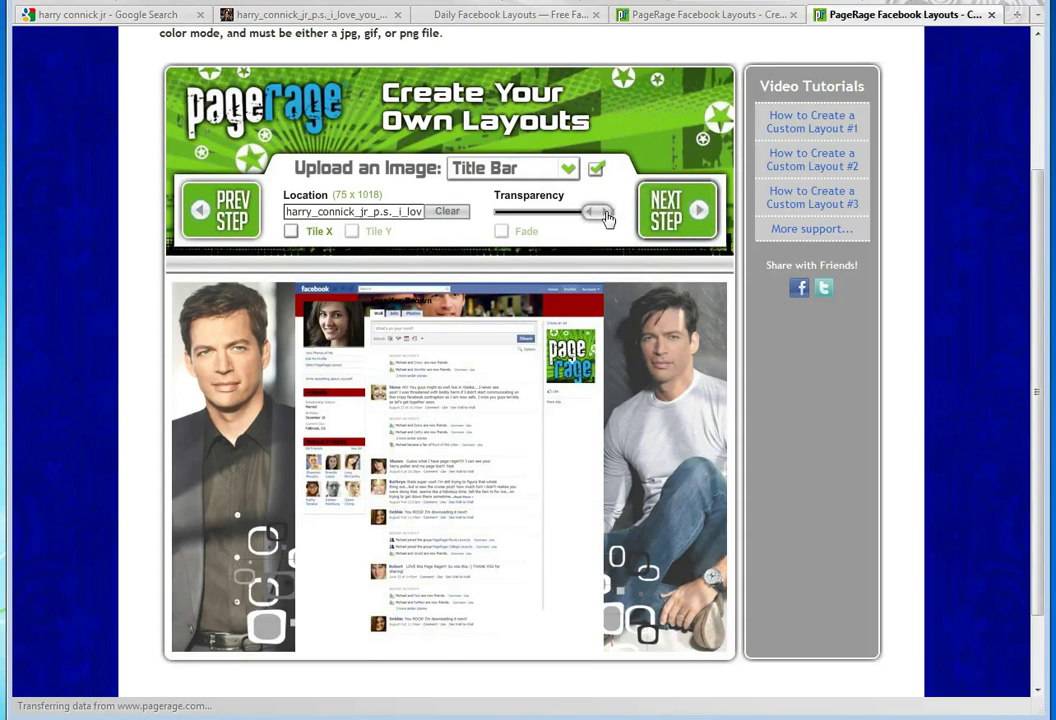
left_click_drag(599, 211, 587, 214)
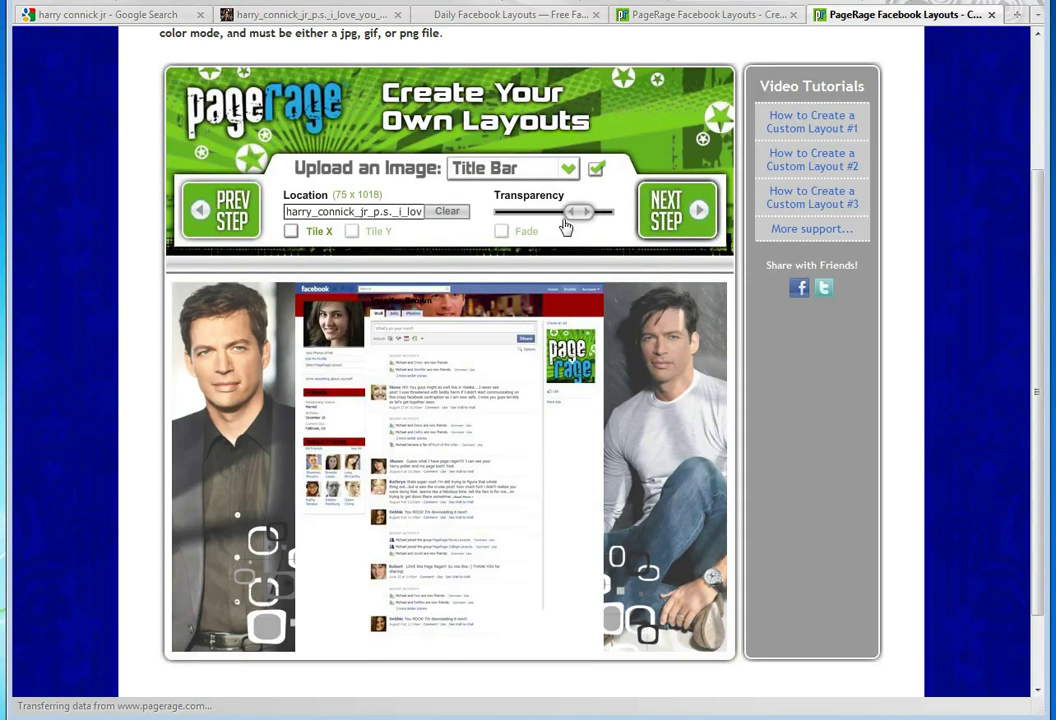
left_click_drag(568, 213, 600, 212)
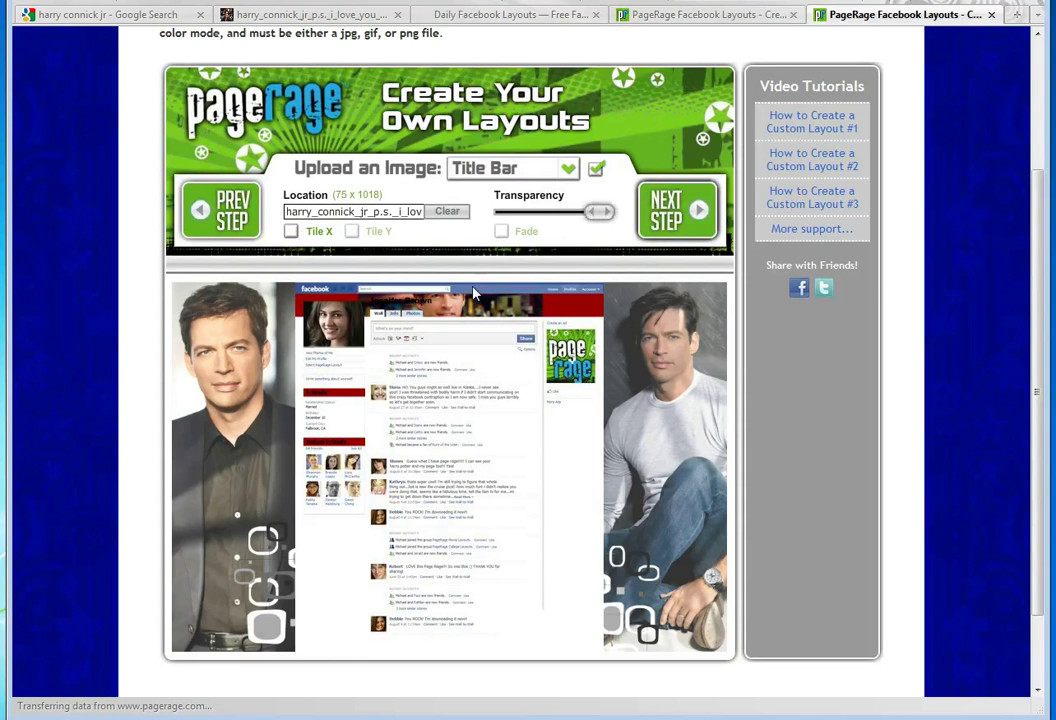
Clear the title bar image and load titleBar.jpg in its place
left_click(450, 212)
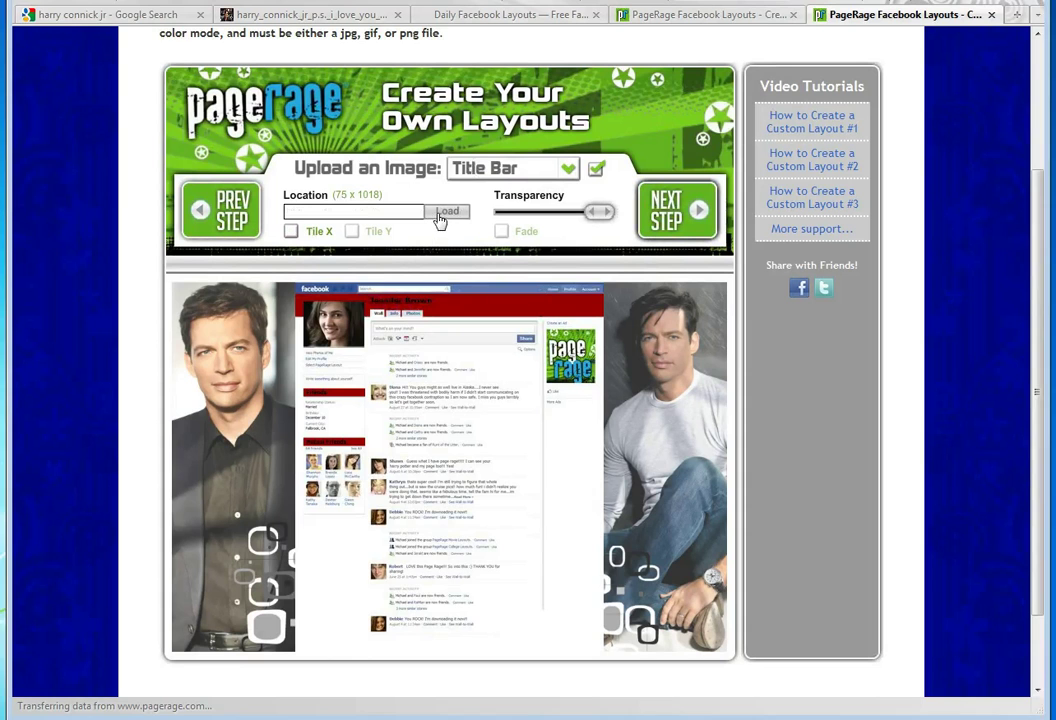
left_click(445, 212)
left_click(45, 115)
left_click(150, 196)
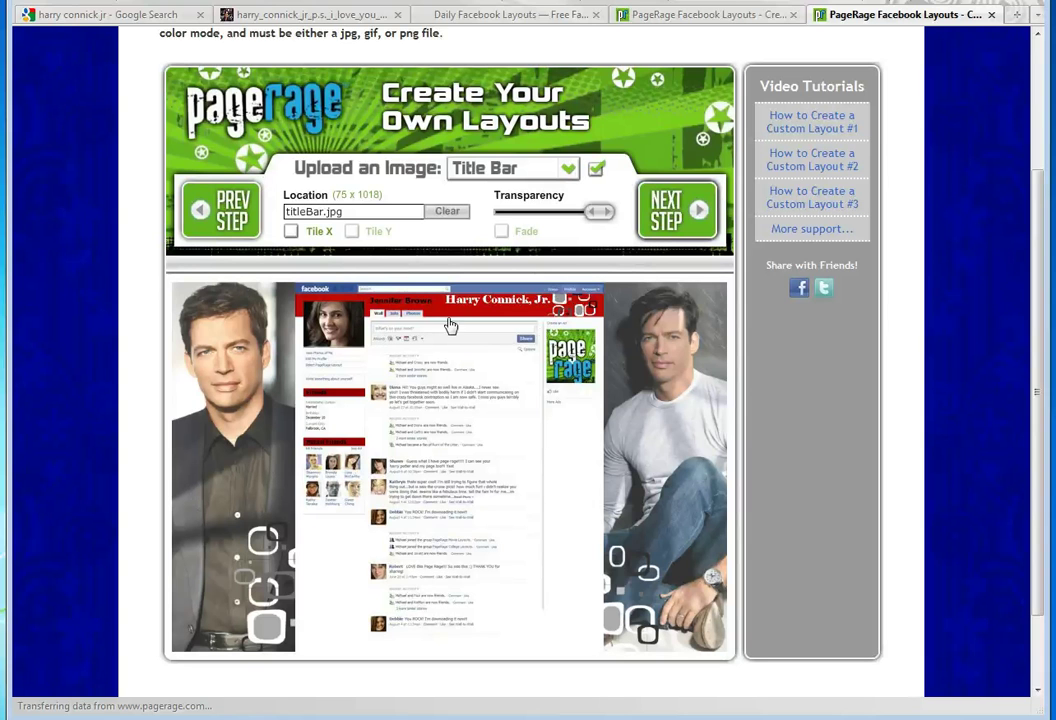
Change the title bar colour to bright red #ff0000 from the custom palette
left_click(230, 215)
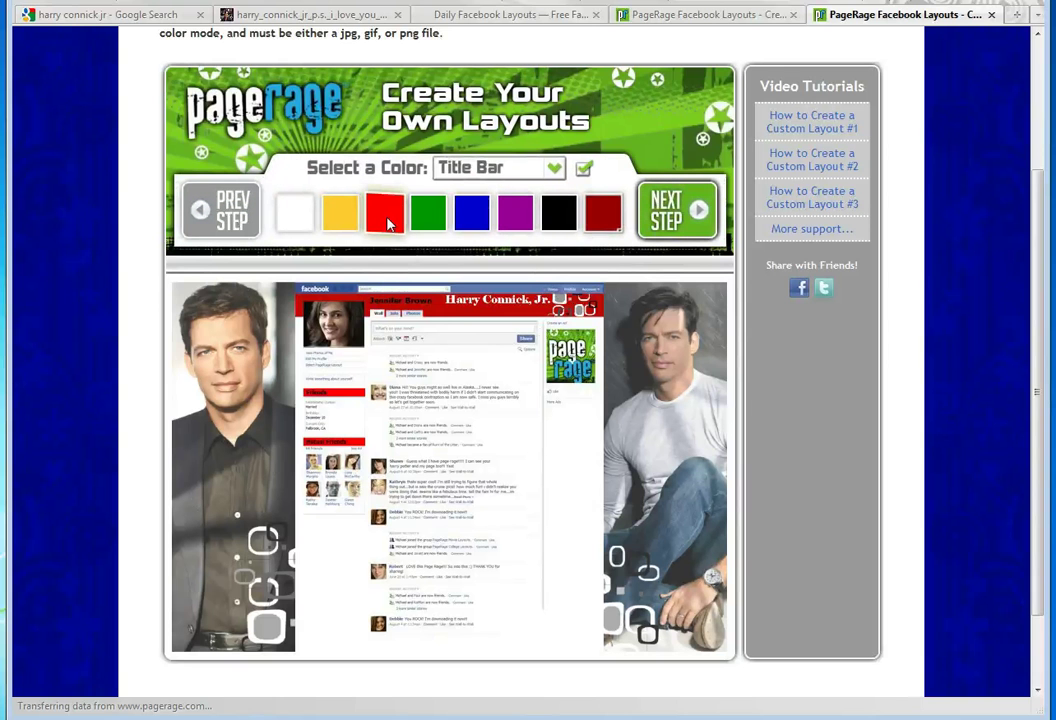
left_click(620, 228)
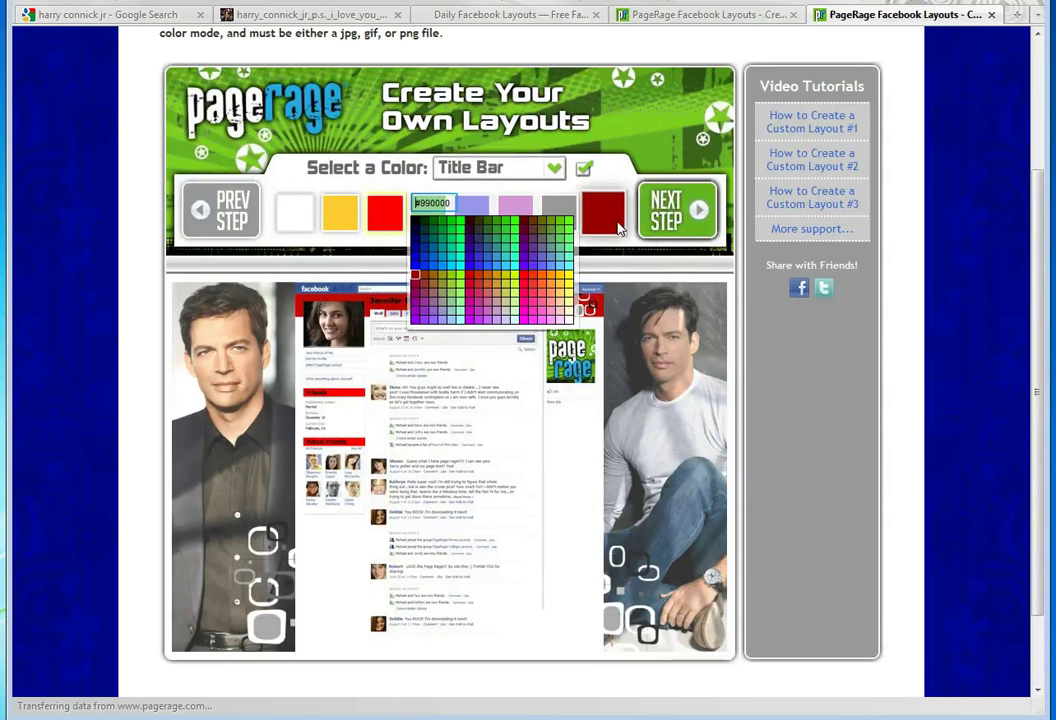
left_click(525, 279)
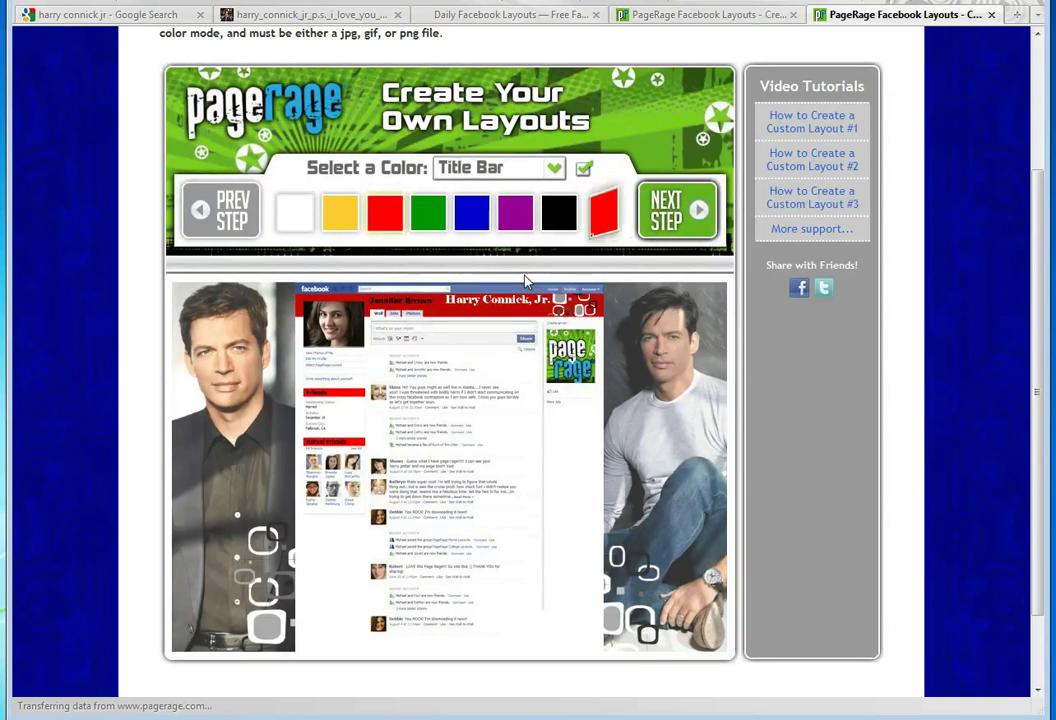
left_click(673, 228)
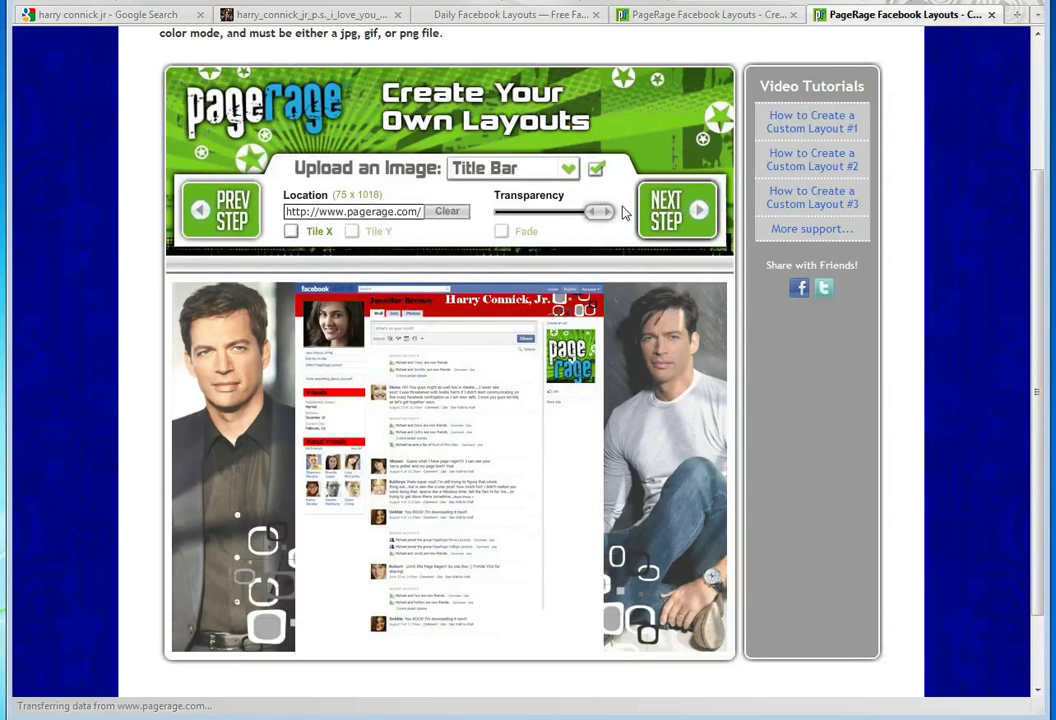
left_click(222, 210)
left_click(604, 209)
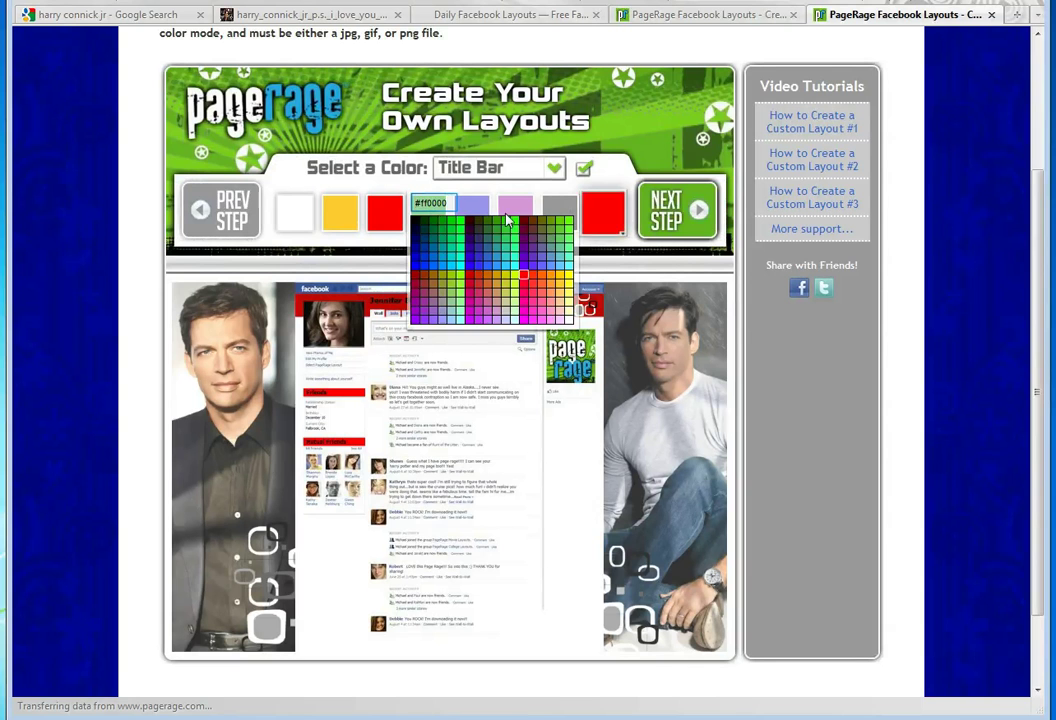
left_click(686, 229)
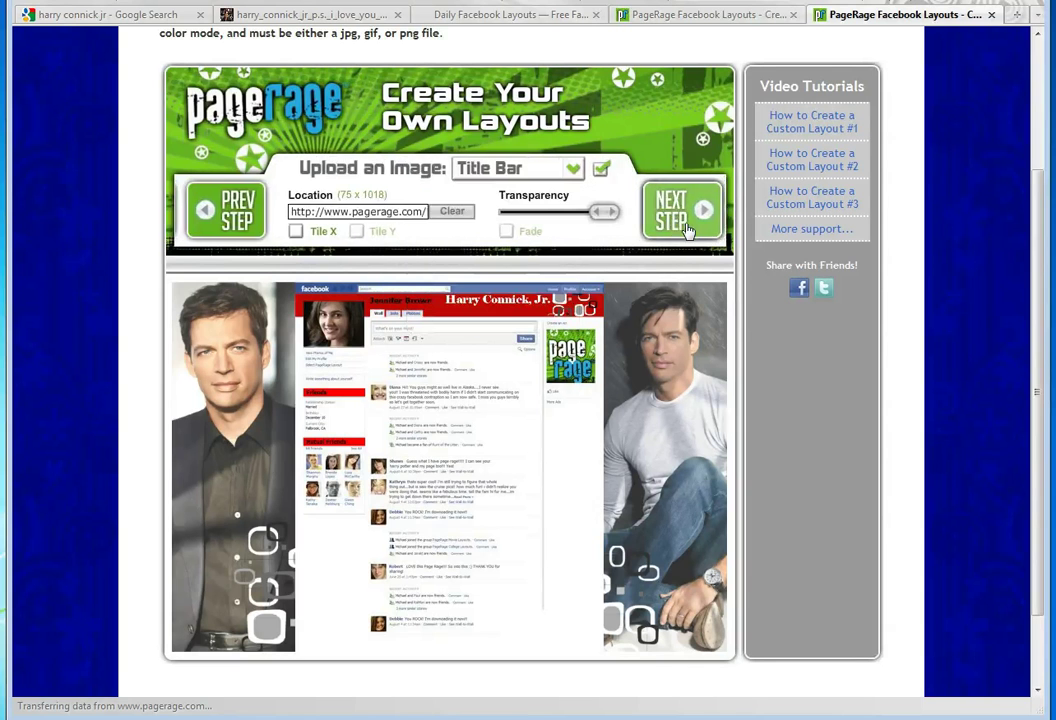
Set the layout's text colour to grey
left_click(686, 229)
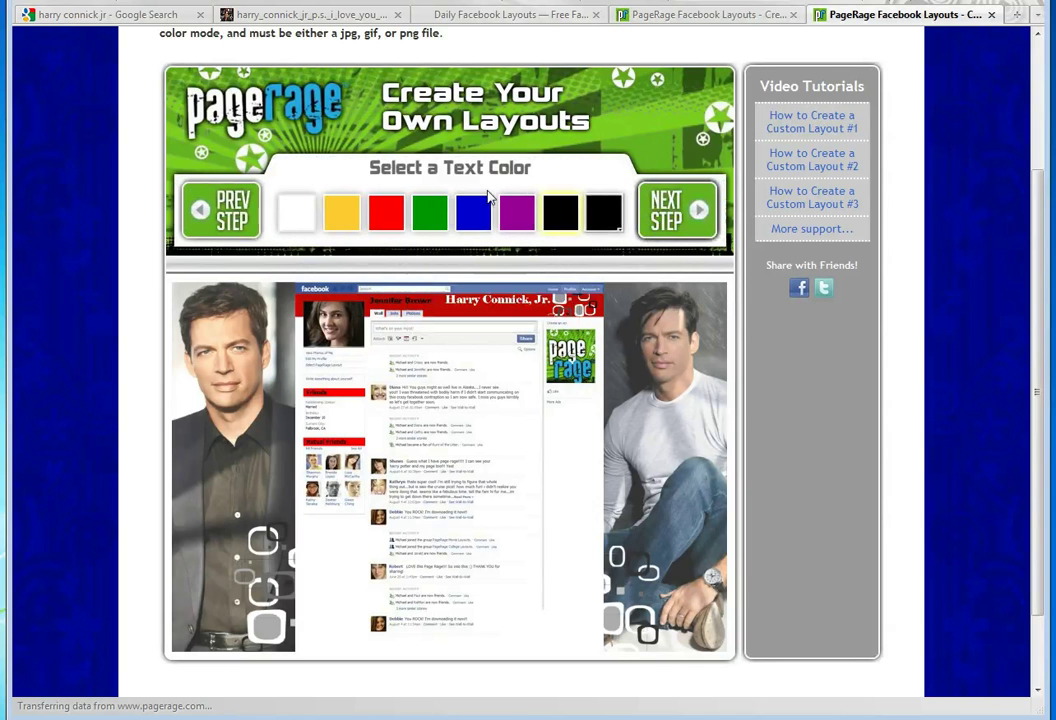
left_click(598, 211)
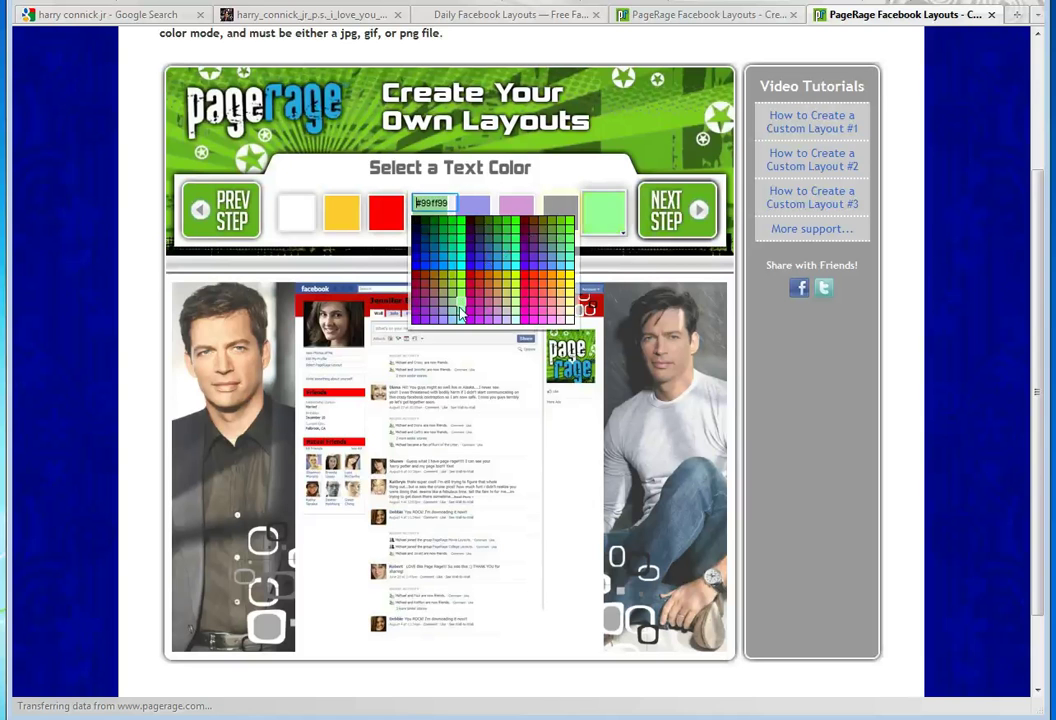
left_click(418, 290)
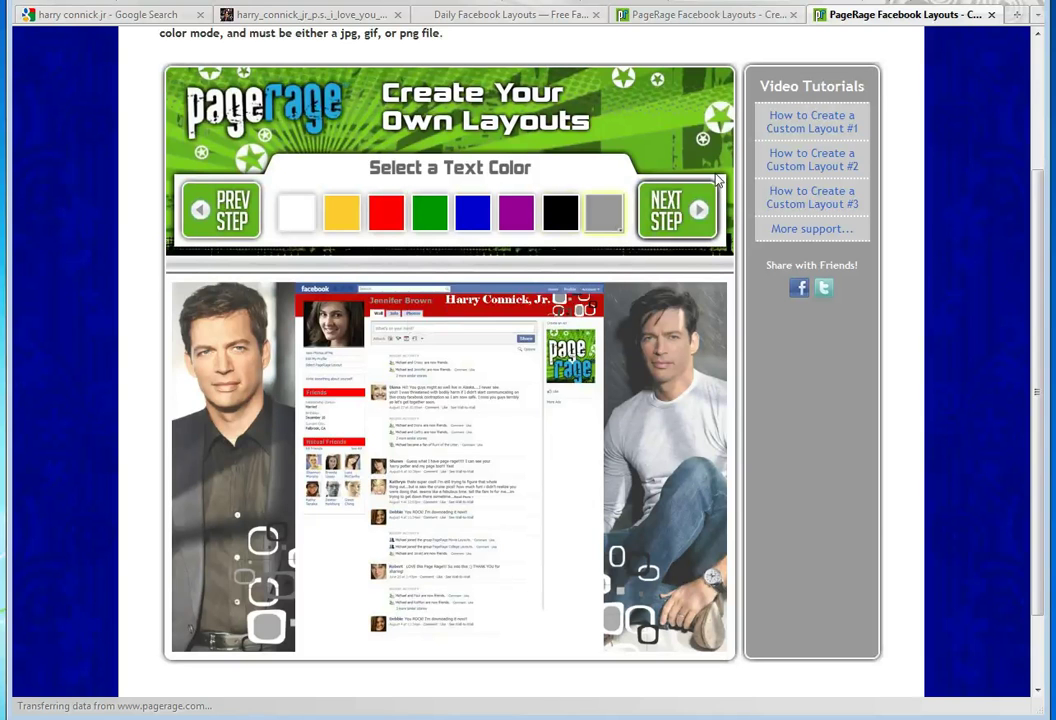
Rename the layout to 'Harry Connick Jr' and save and publish it
left_click(667, 208)
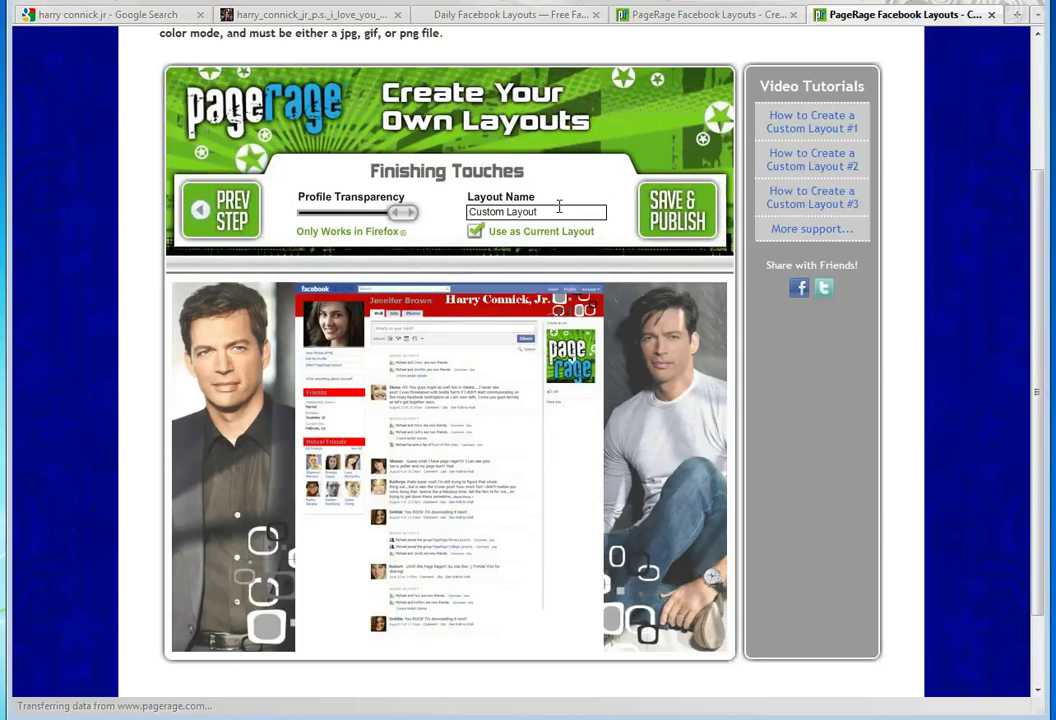
left_click_drag(559, 206, 148, 173)
type("Harry Connick Jr")
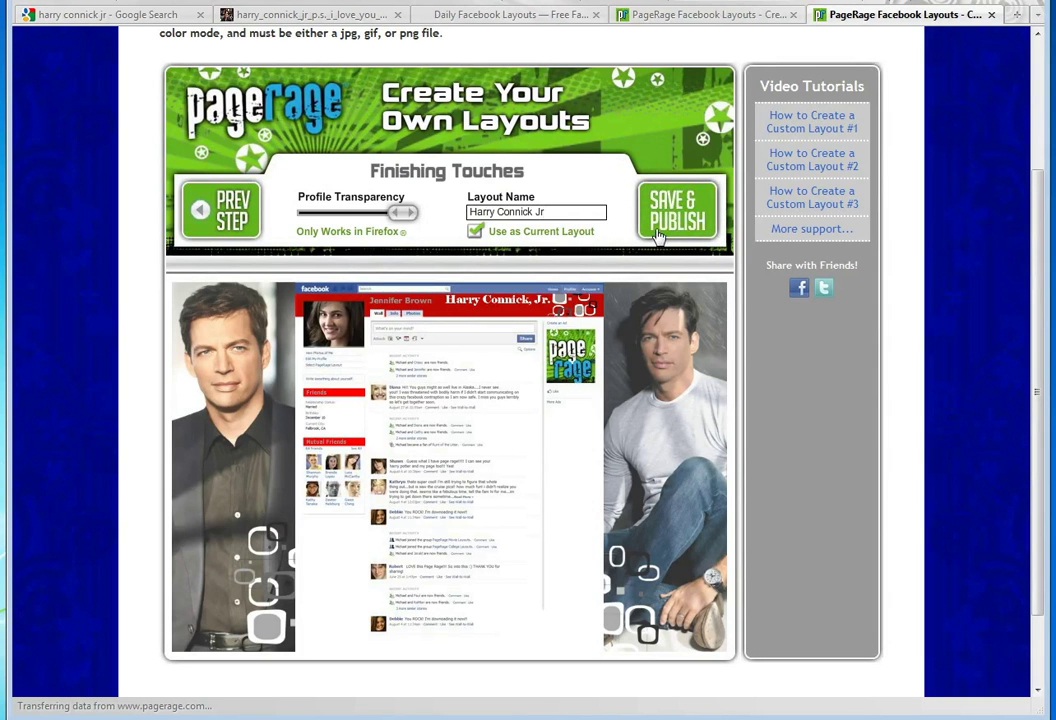
left_click(776, 16)
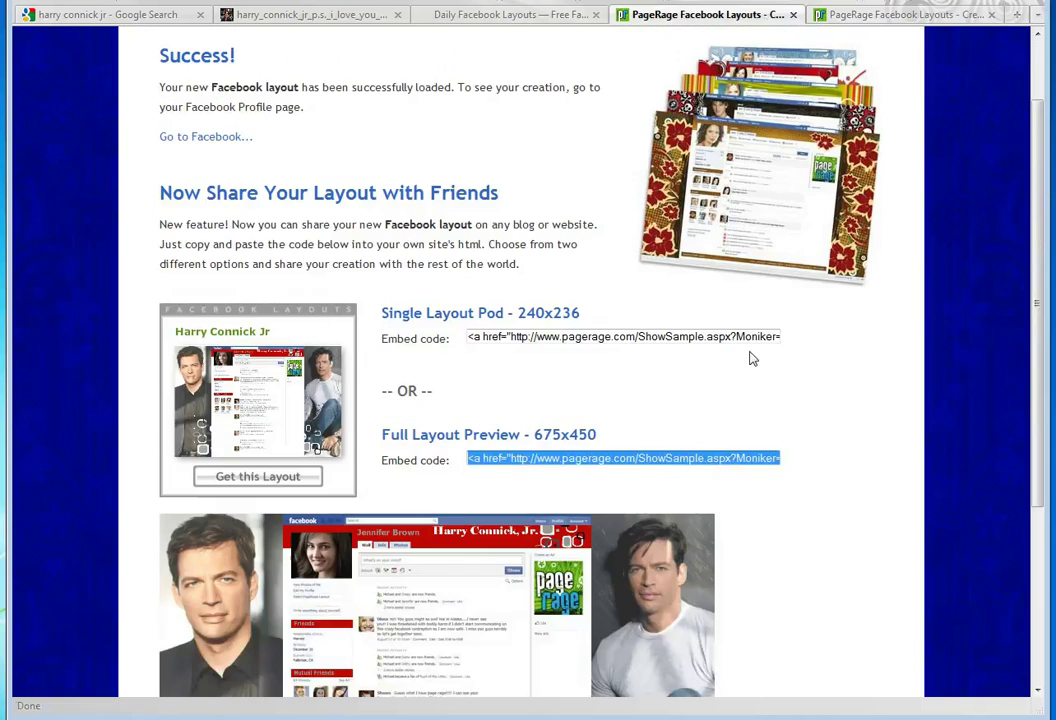
scroll(340, 165, "up", 2)
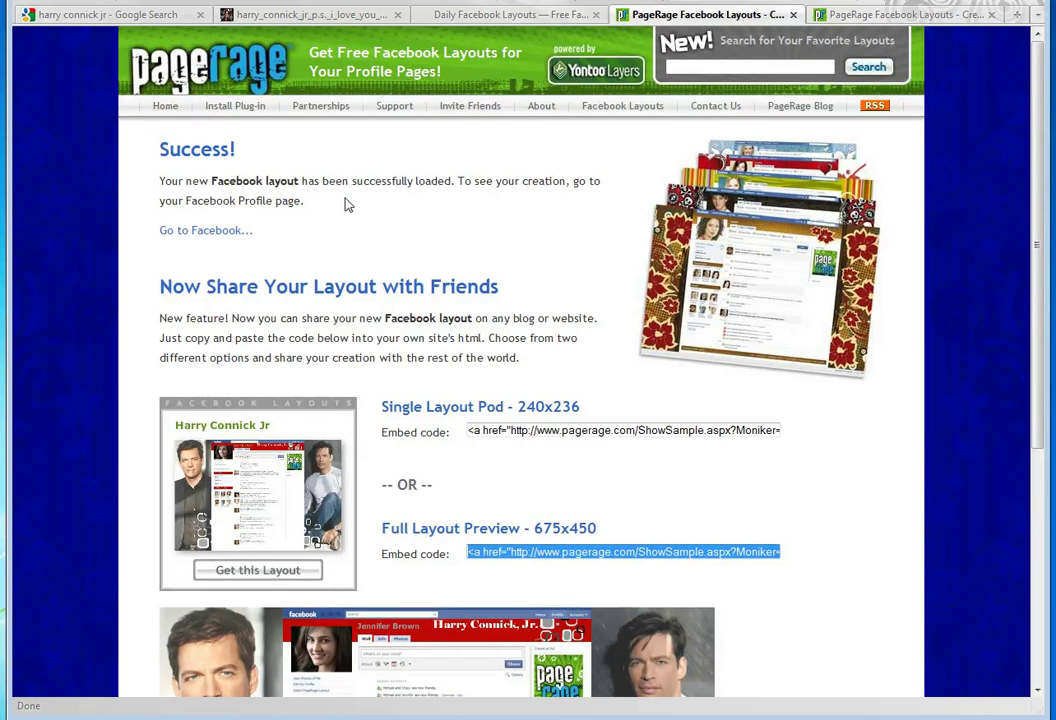
scroll(350, 210, "down", 2)
scroll(355, 218, "down", 6)
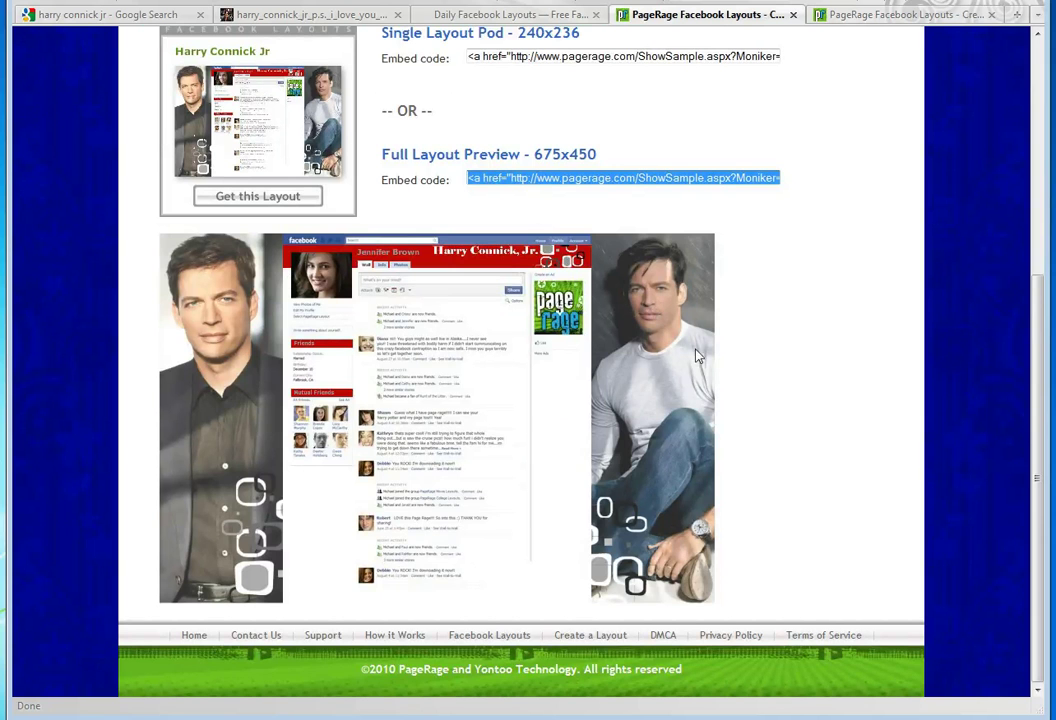
scroll(531, 268, "up", 4)
scroll(531, 266, "down", 2)
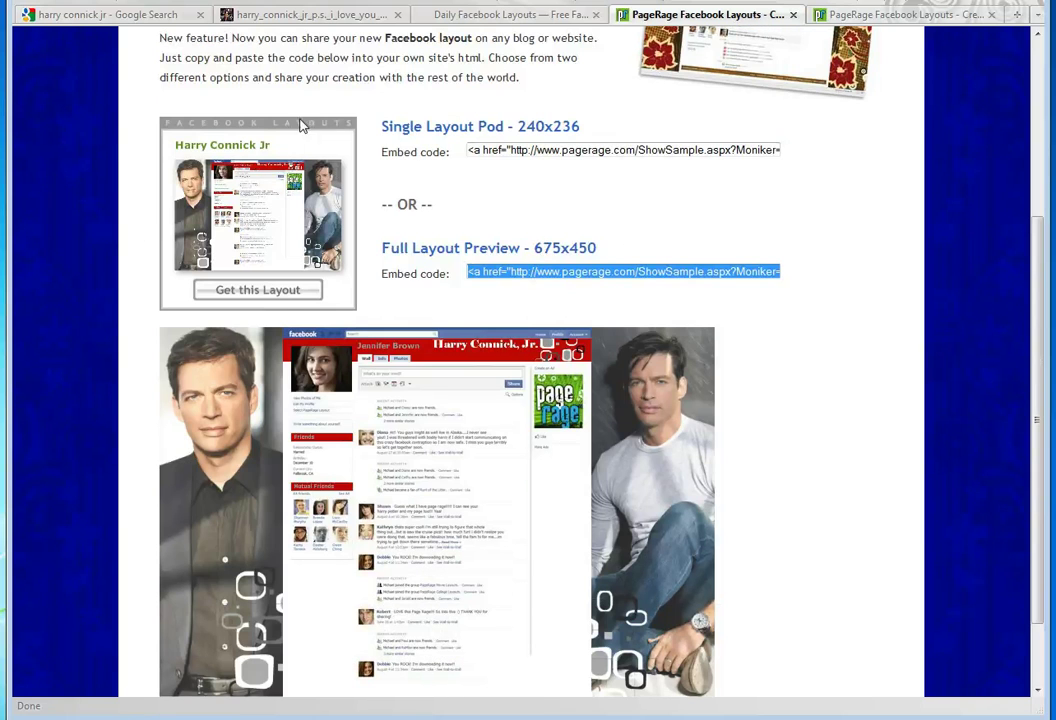
left_click_drag(478, 147, 870, 198)
left_click(780, 380)
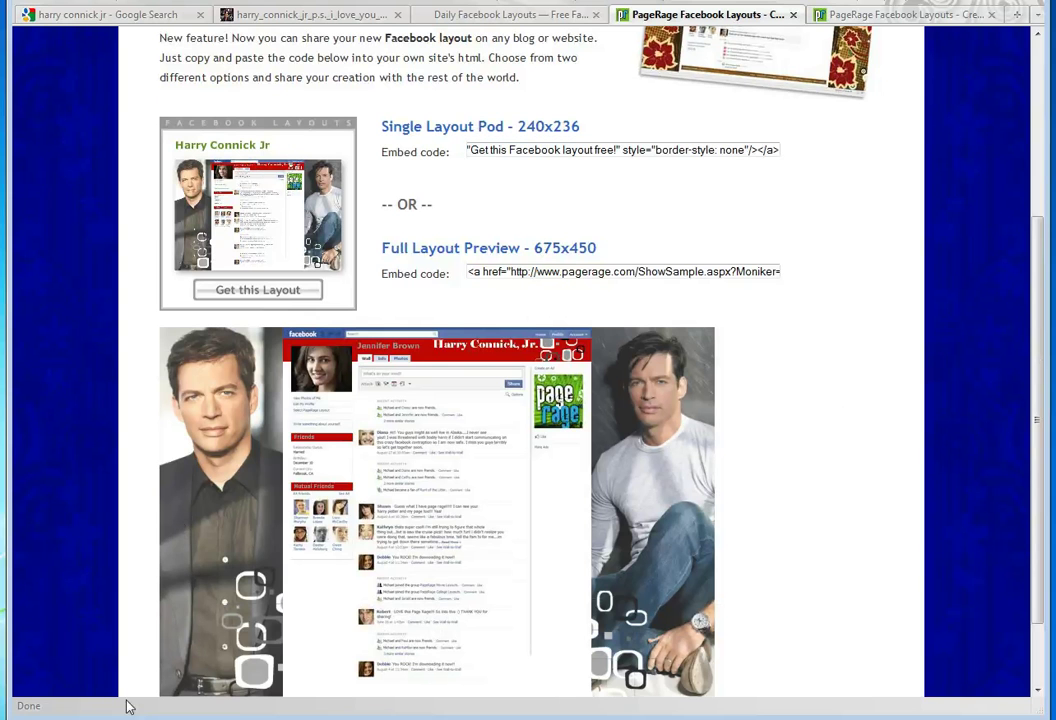
left_click(468, 273)
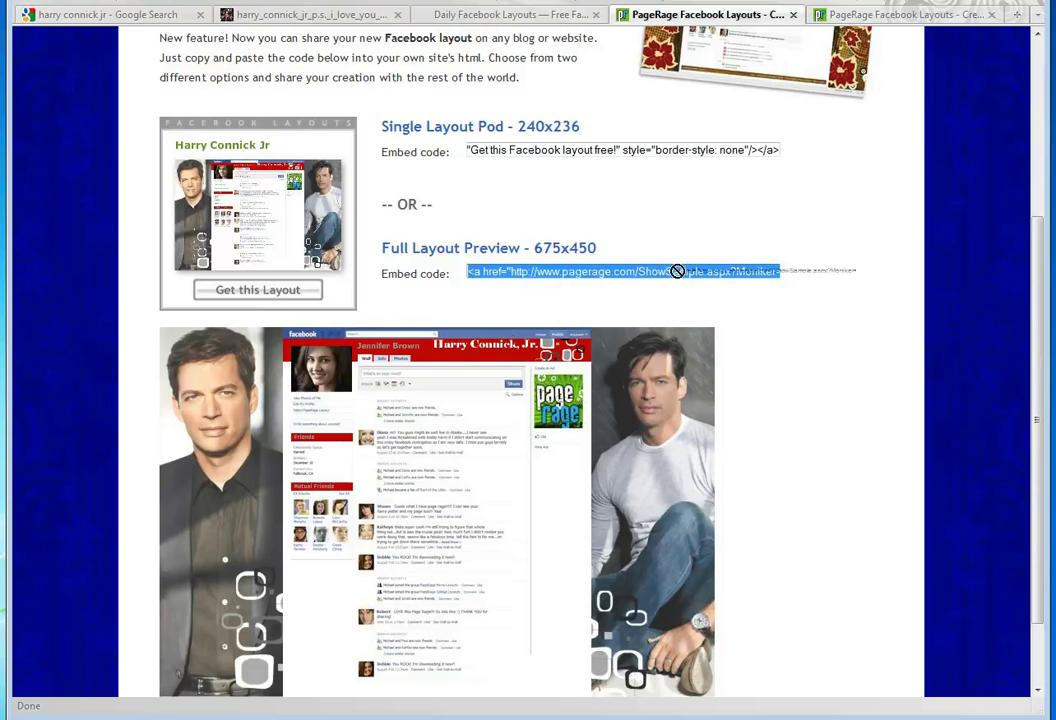
left_click(799, 337)
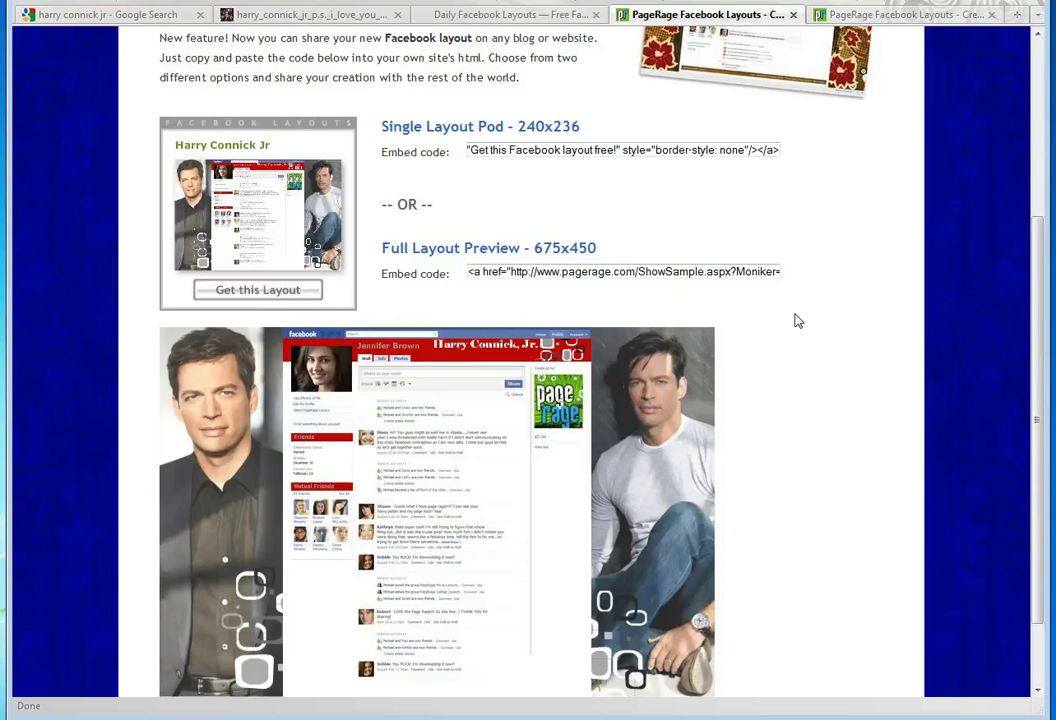
Switch to Daily Facebook Layouts and scroll down to the AI: Harry Connick, Jr. article text
left_click(537, 17)
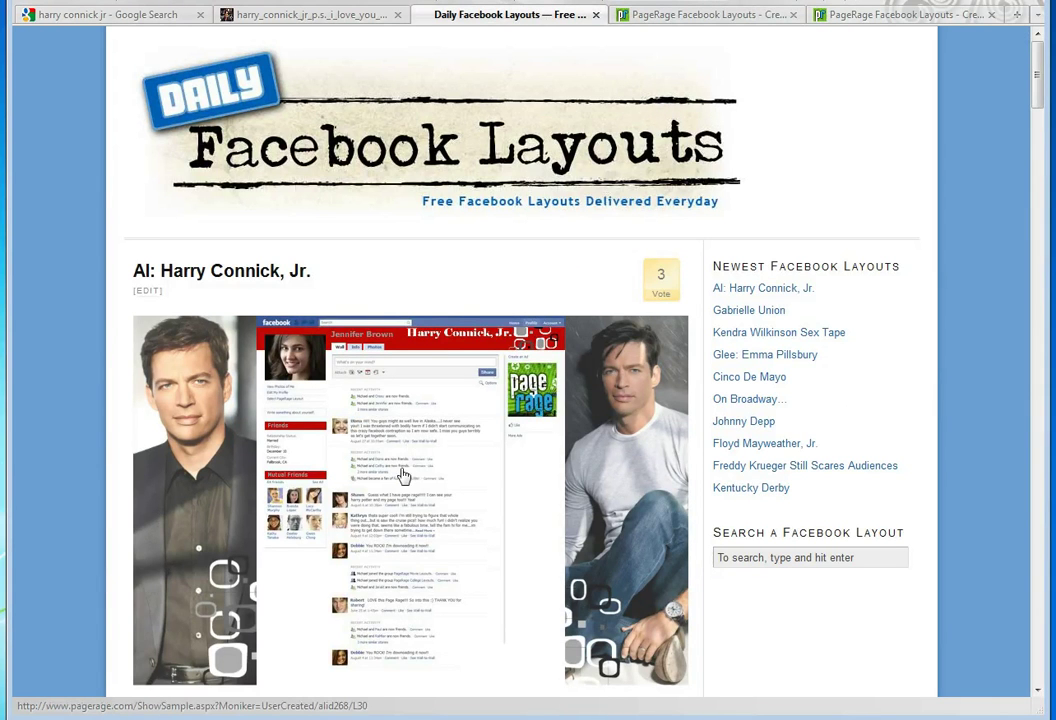
scroll(403, 476, "down", 3)
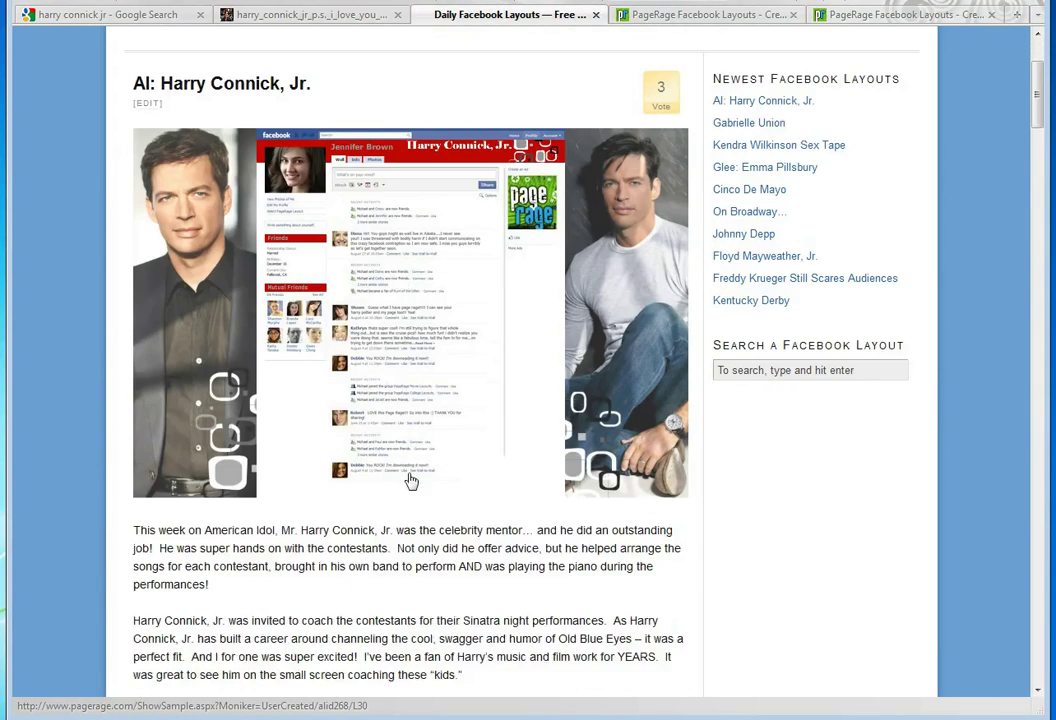